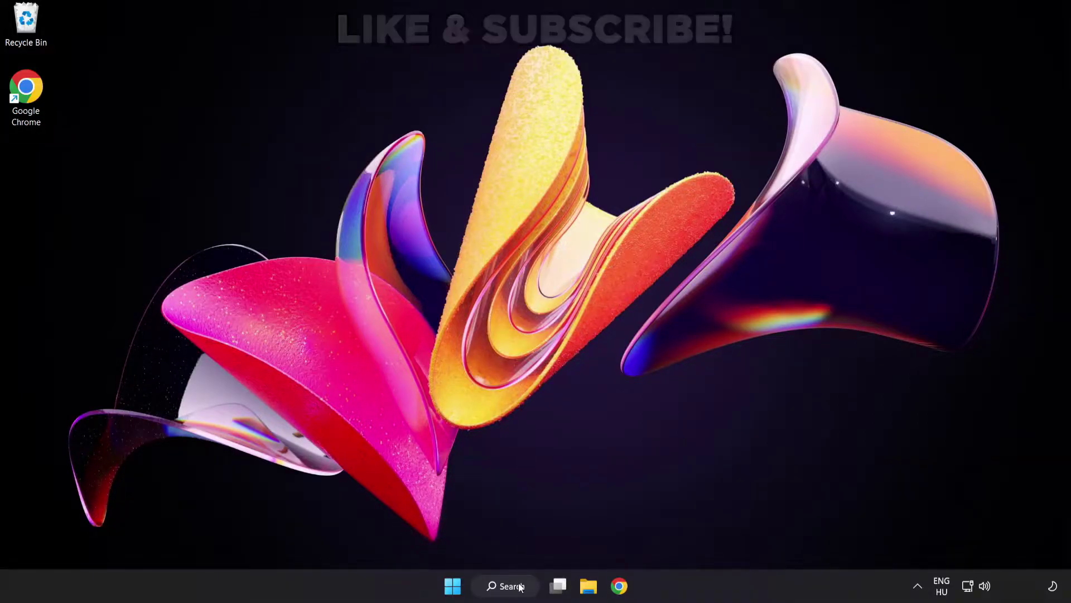
Search for 'device manager' and launch Device Manager from the results
click(518, 593)
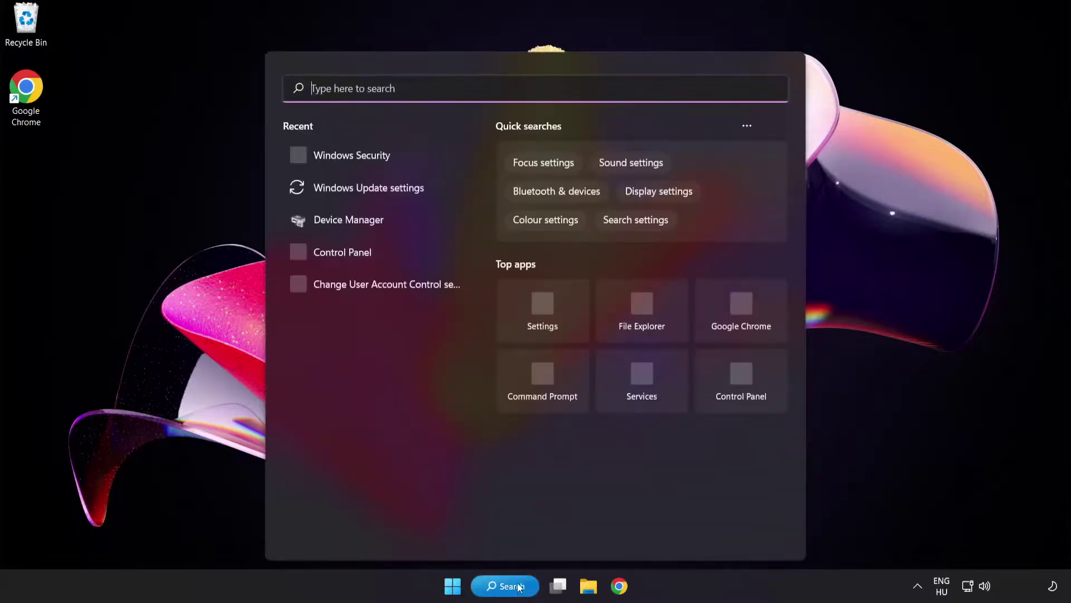
text(d)
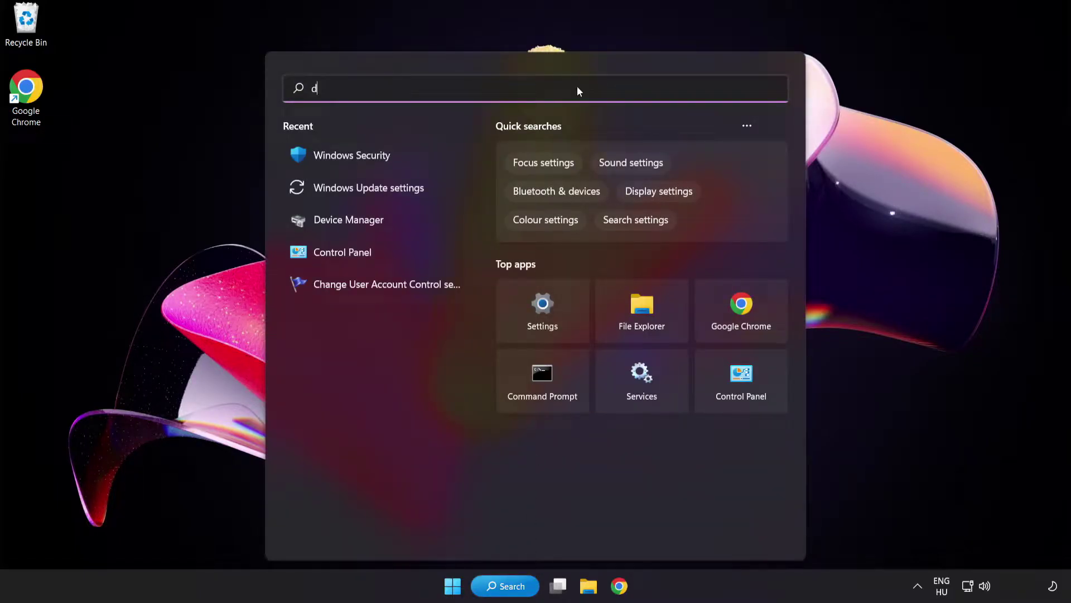
text(evice manager)
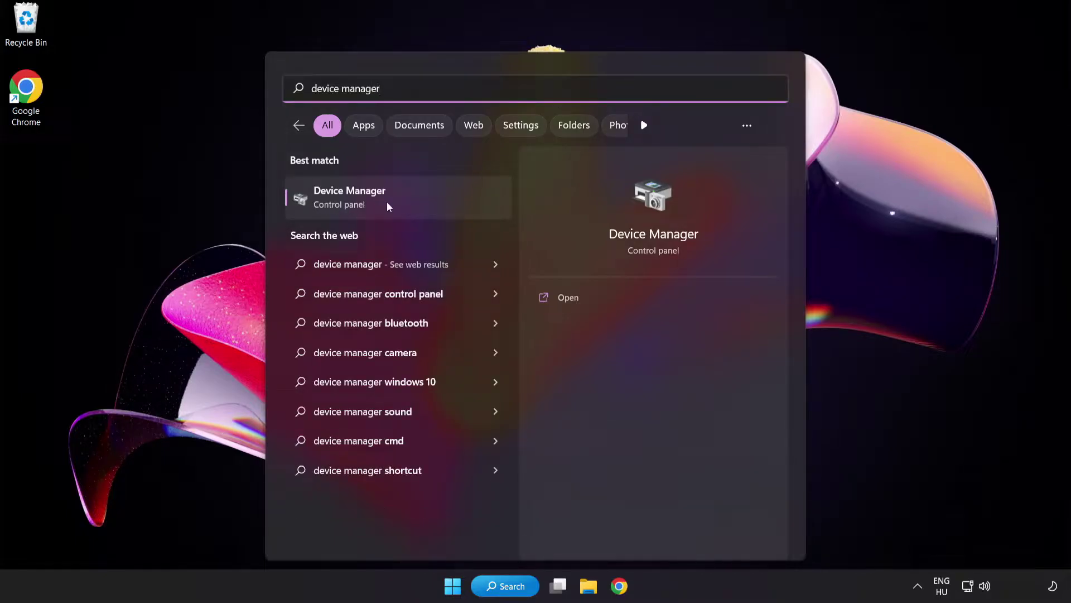
click(429, 206)
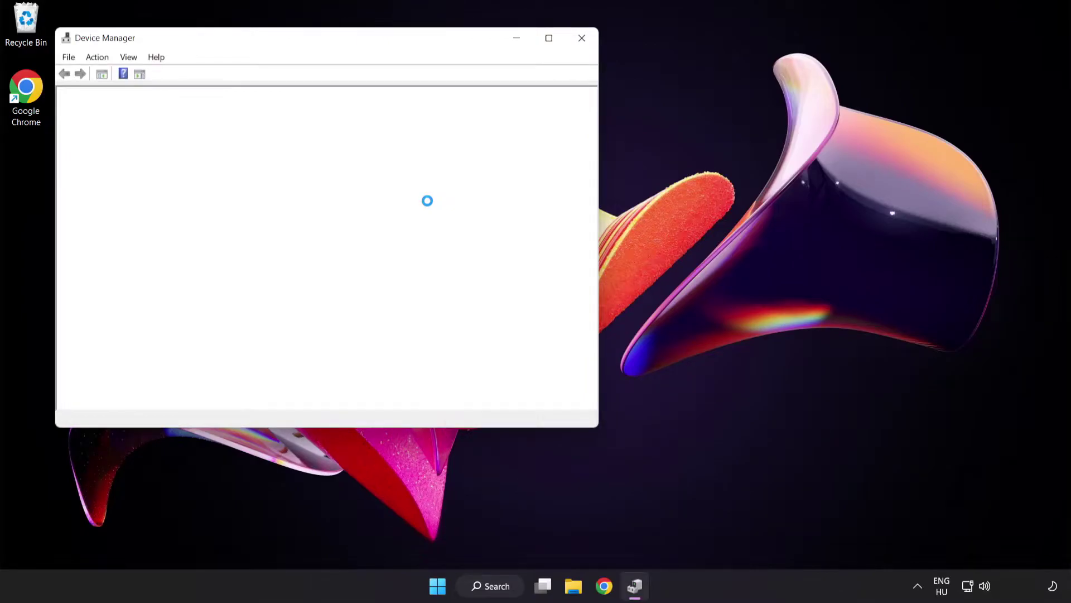
Expand Display adapters and start a driver update for the VMware SVGA 3D adapter
drag(346, 46, 524, 111)
click(325, 228)
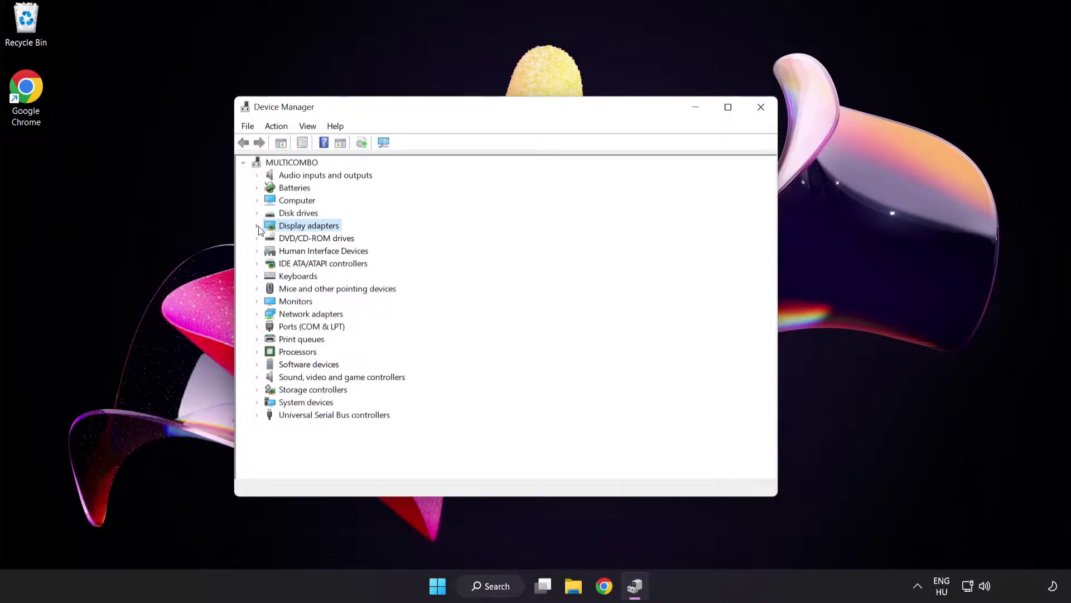
click(257, 227)
click(300, 241)
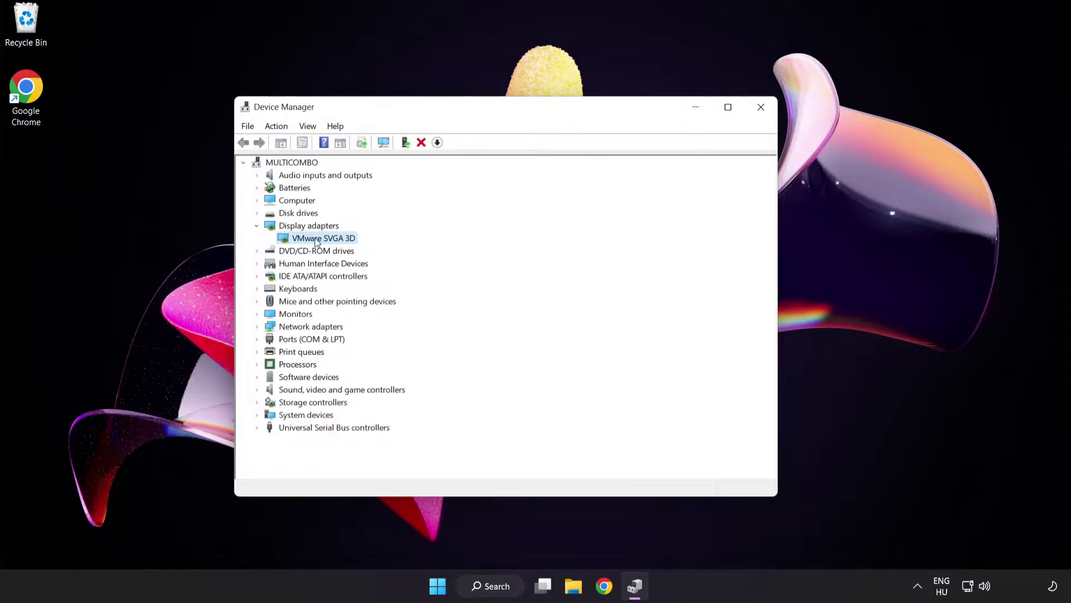
right_click(315, 238)
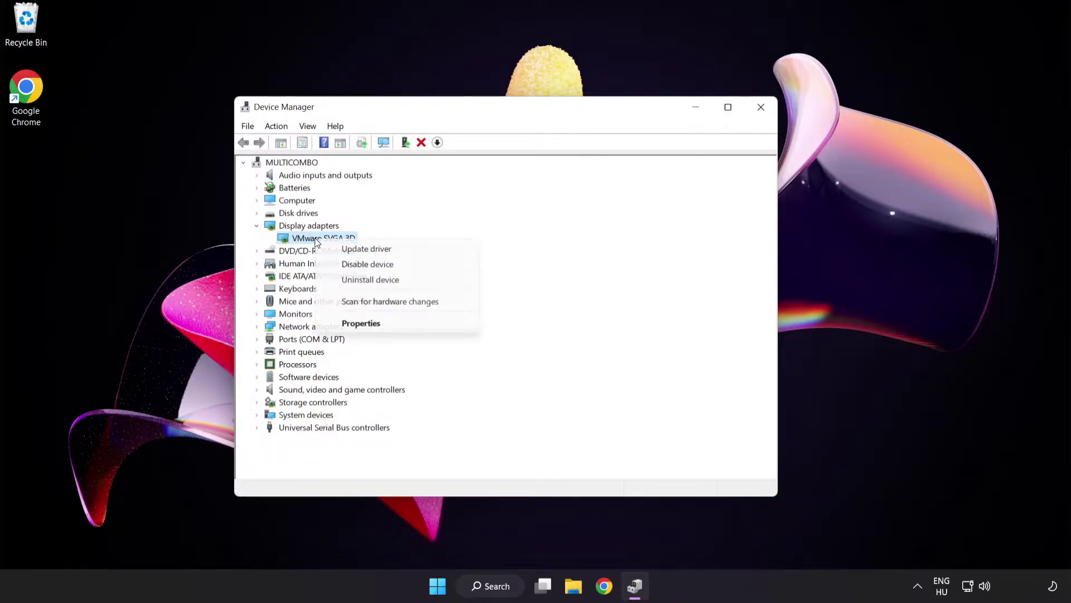
click(416, 250)
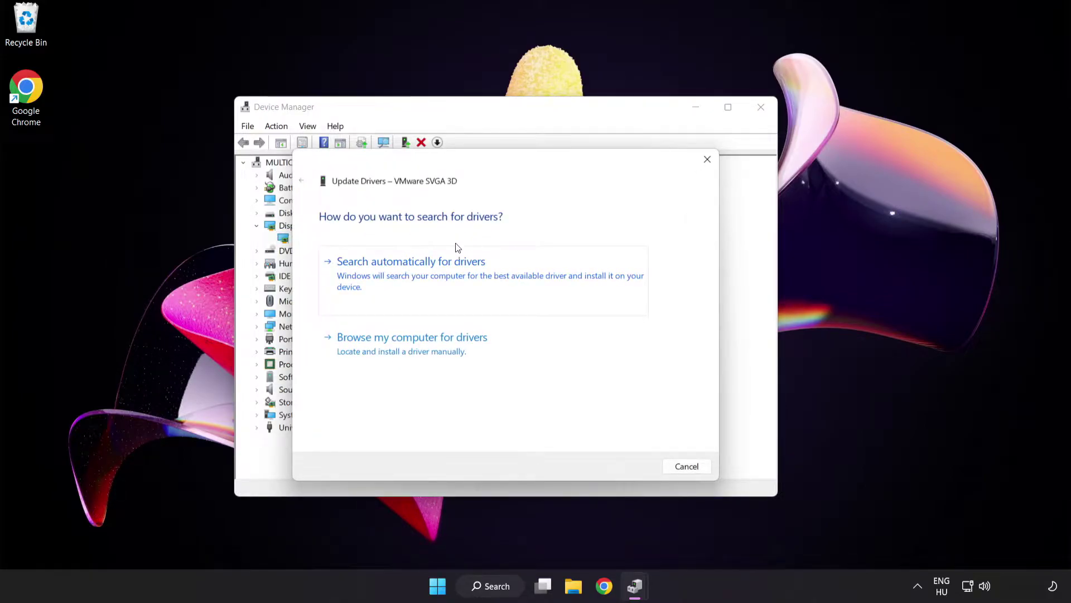
Search automatically for a VMware SVGA 3D driver, find the best is installed, and close Device Manager
click(467, 275)
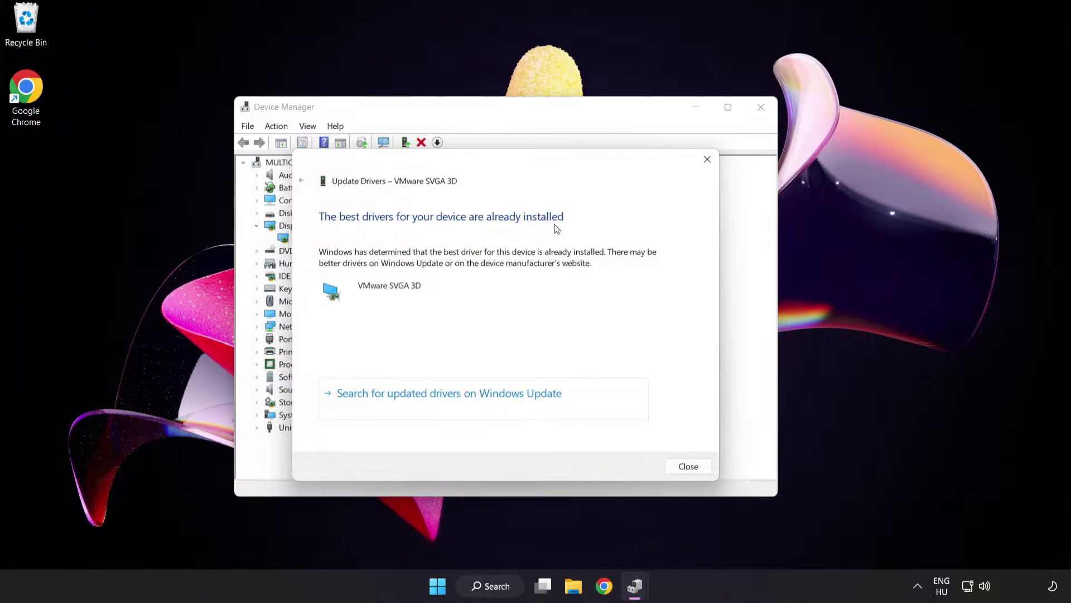
click(685, 468)
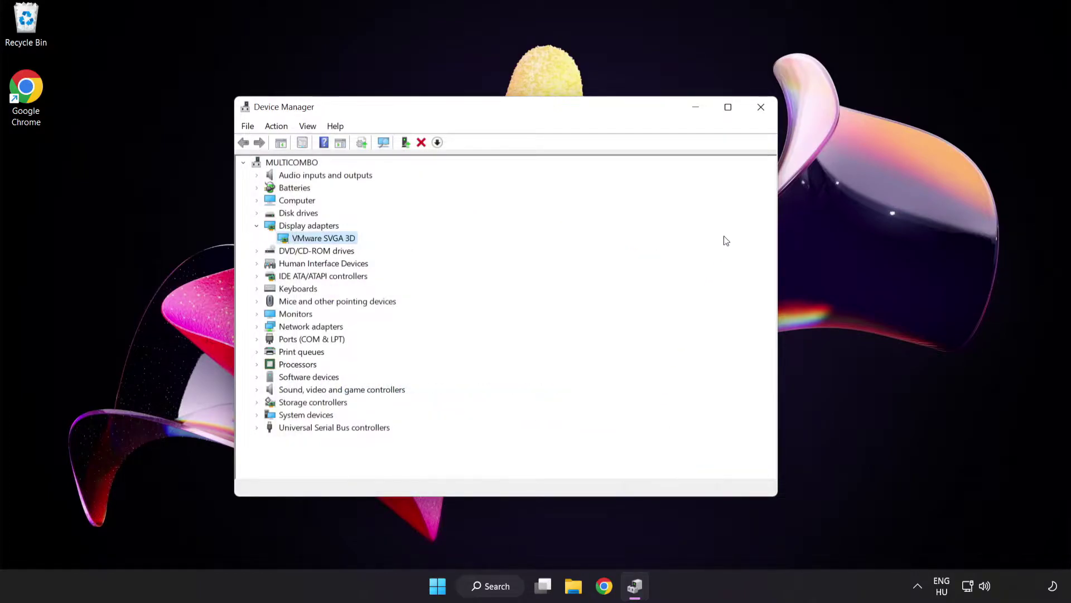
click(760, 108)
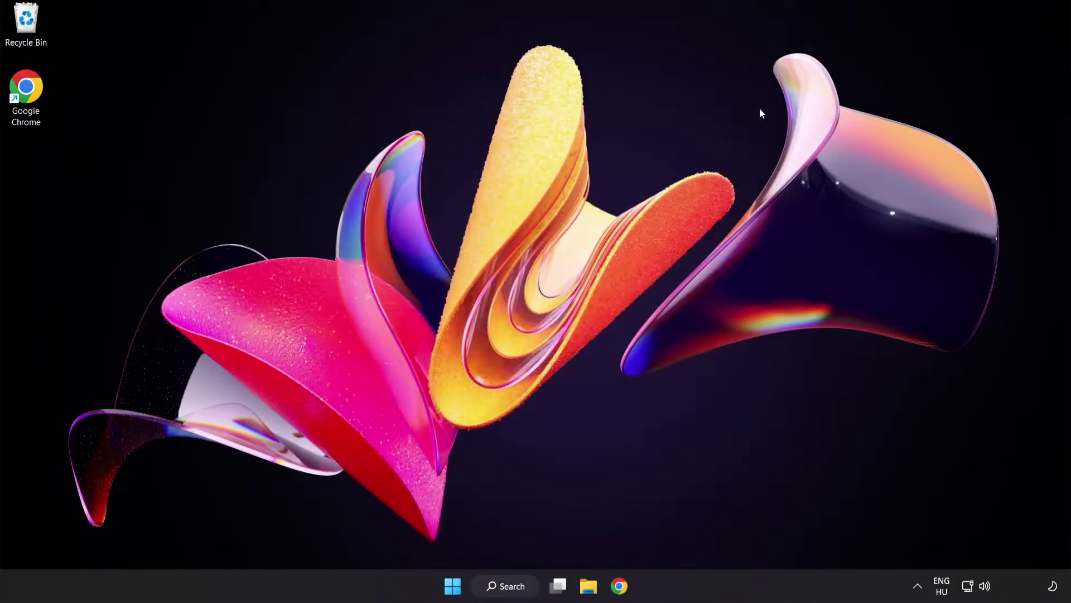
Search for 'update' and open the Windows Update settings page
click(517, 589)
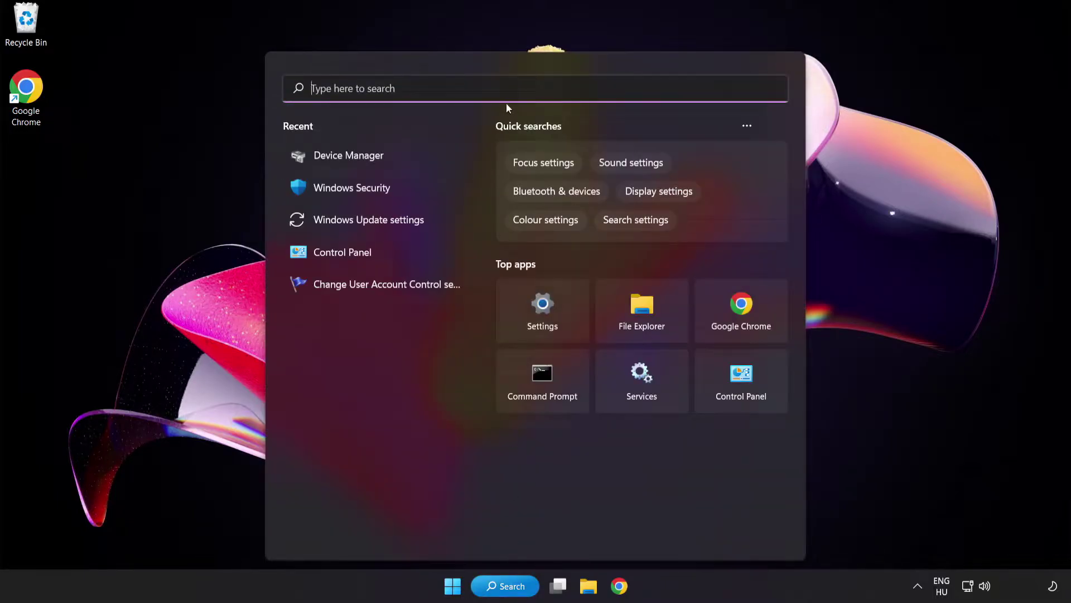
text(update)
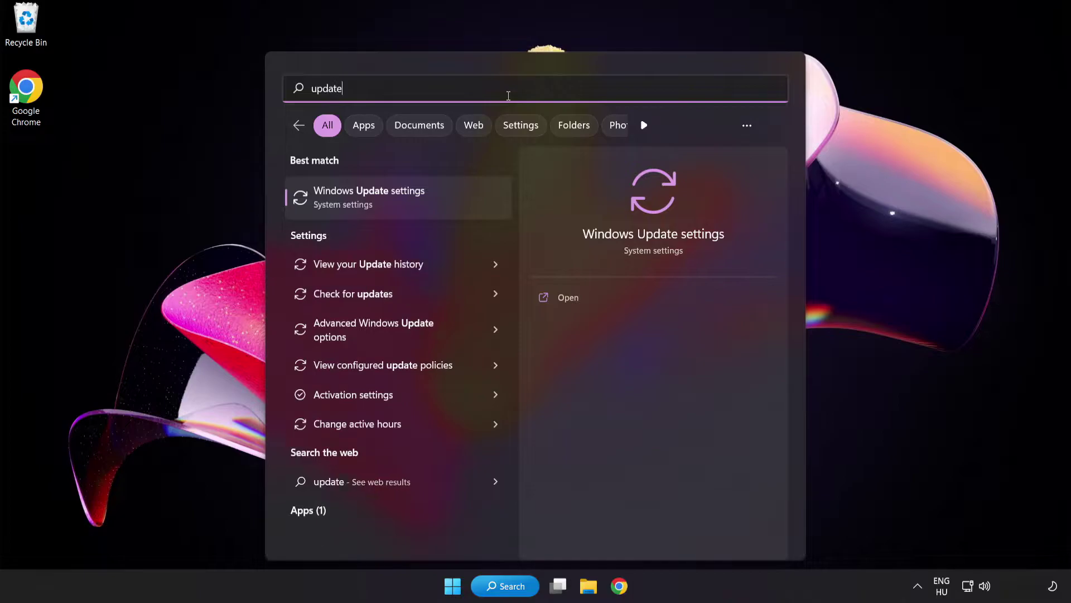
click(409, 202)
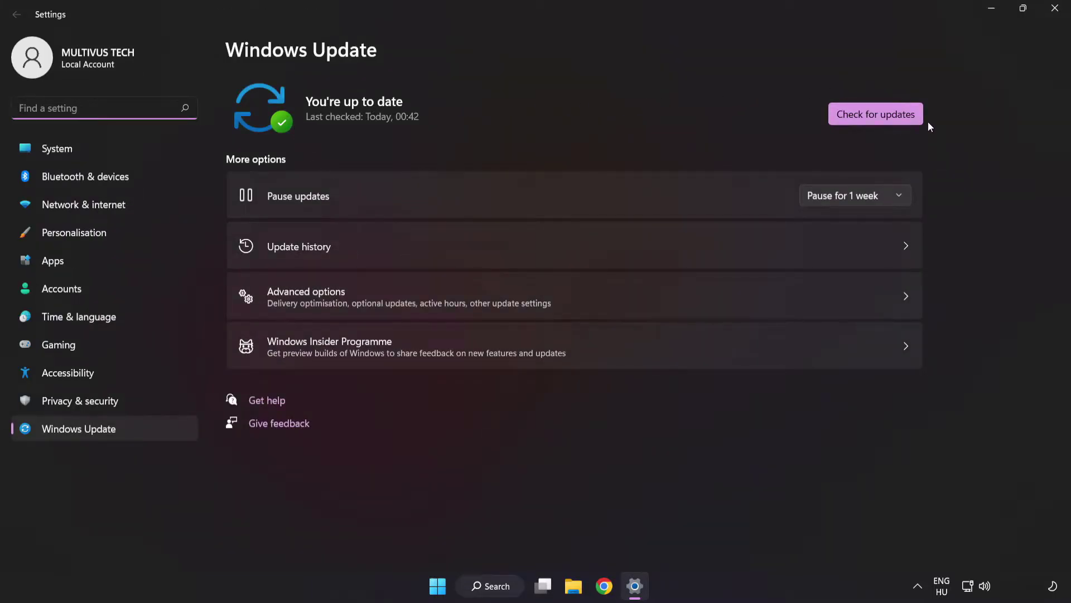
Run Check for updates, see 'You're up to date', and close Settings
click(873, 121)
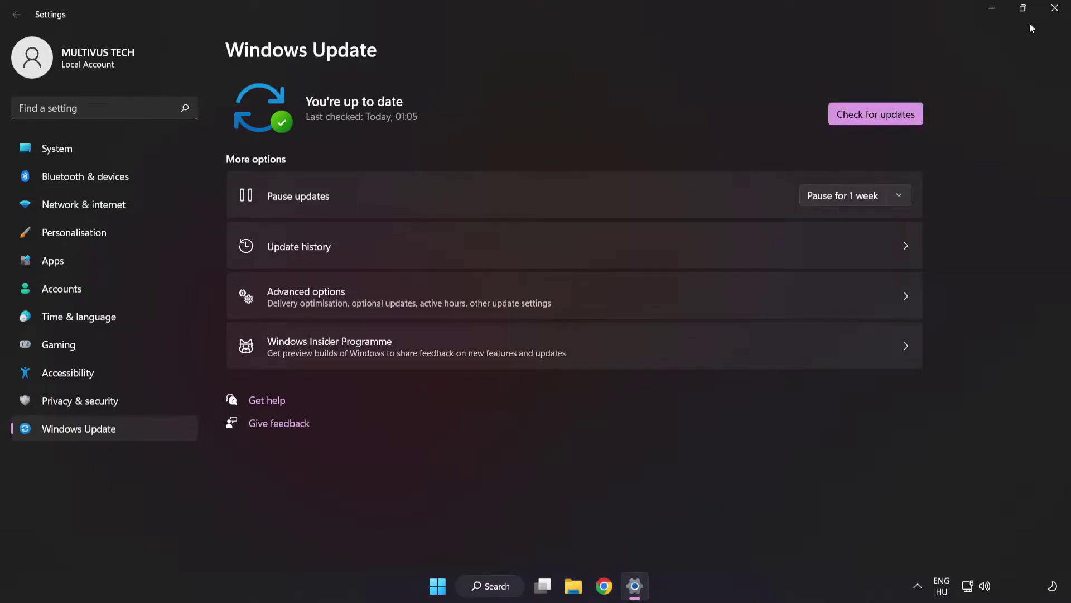
click(1054, 15)
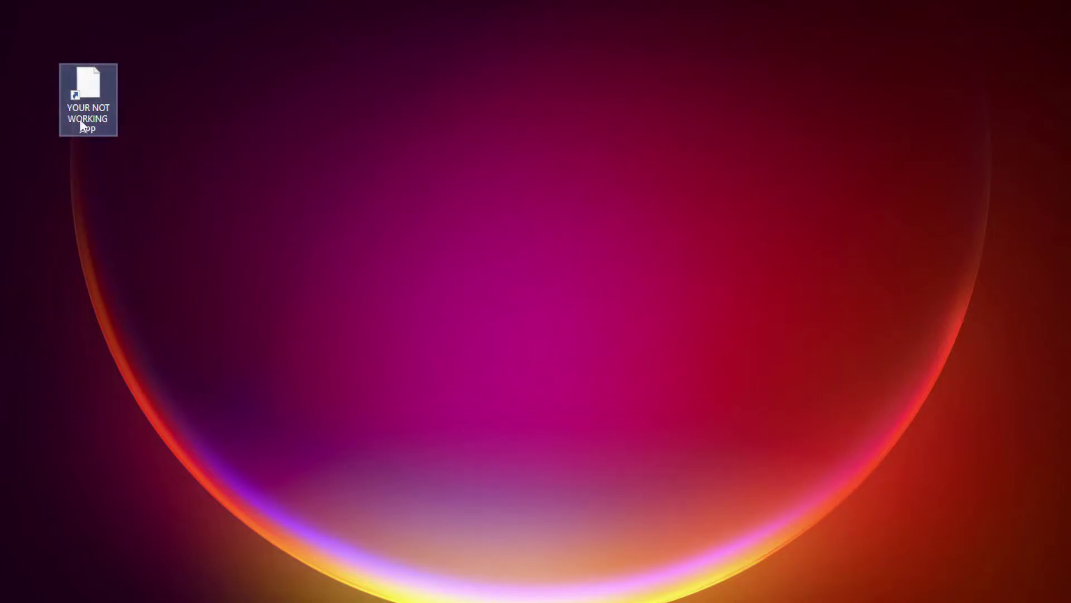
Open the YOUR NOT WORKING APP shortcut's Properties on its Compatibility tab
right_click(87, 80)
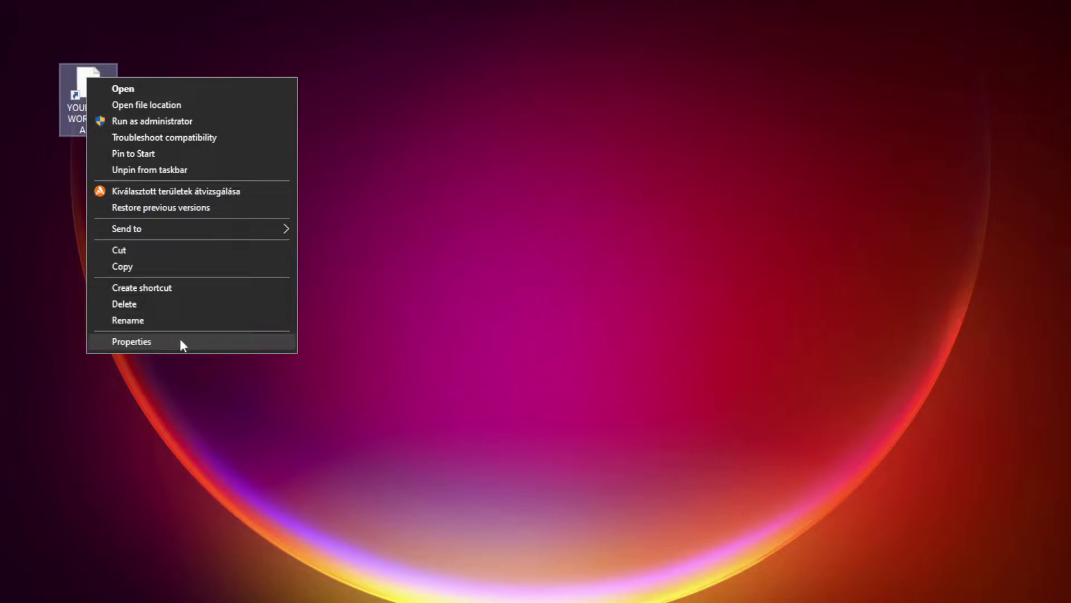
click(214, 340)
drag(222, 85, 540, 119)
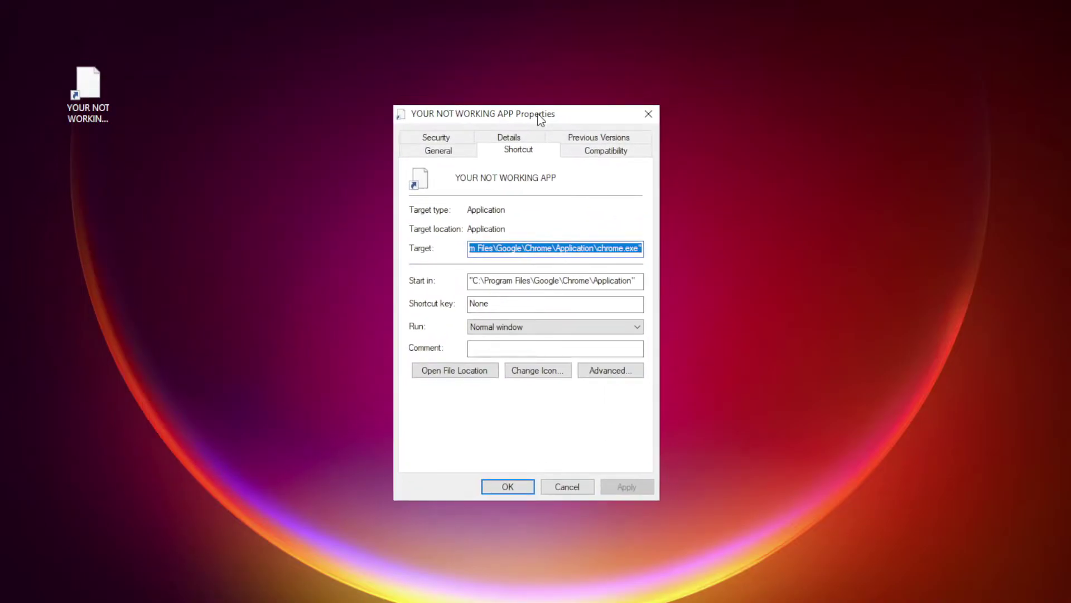
click(627, 157)
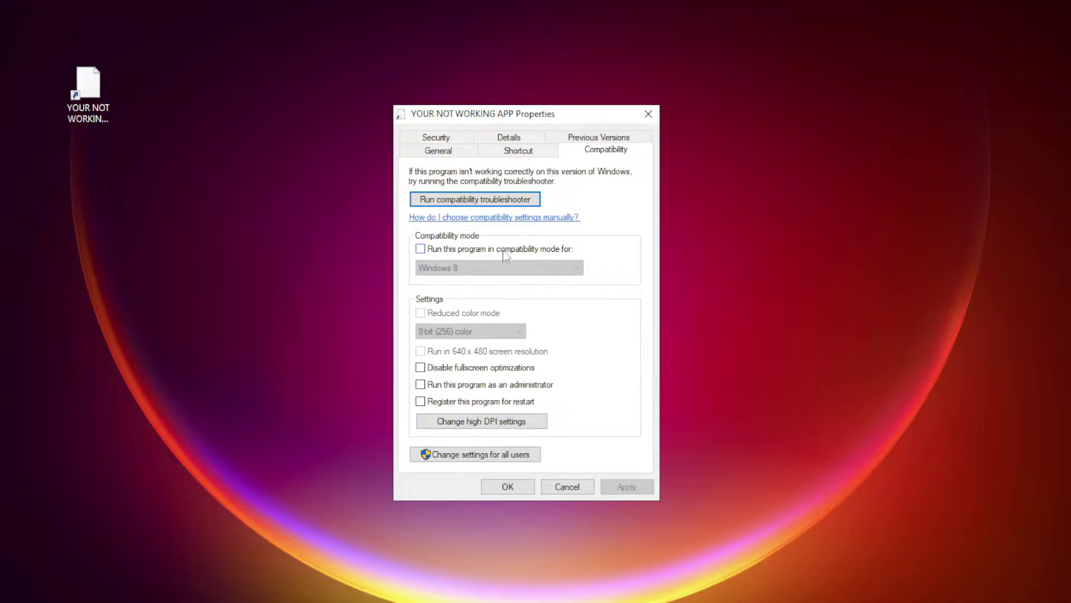
Set the shortcut to Windows 8 compatibility mode, then apply and save with OK
click(436, 250)
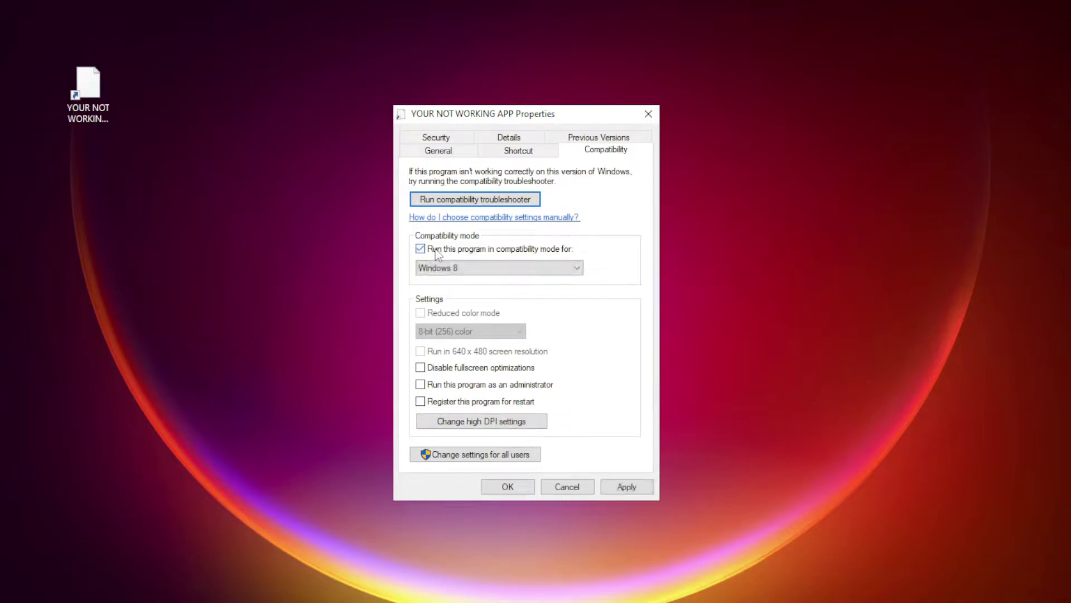
click(465, 267)
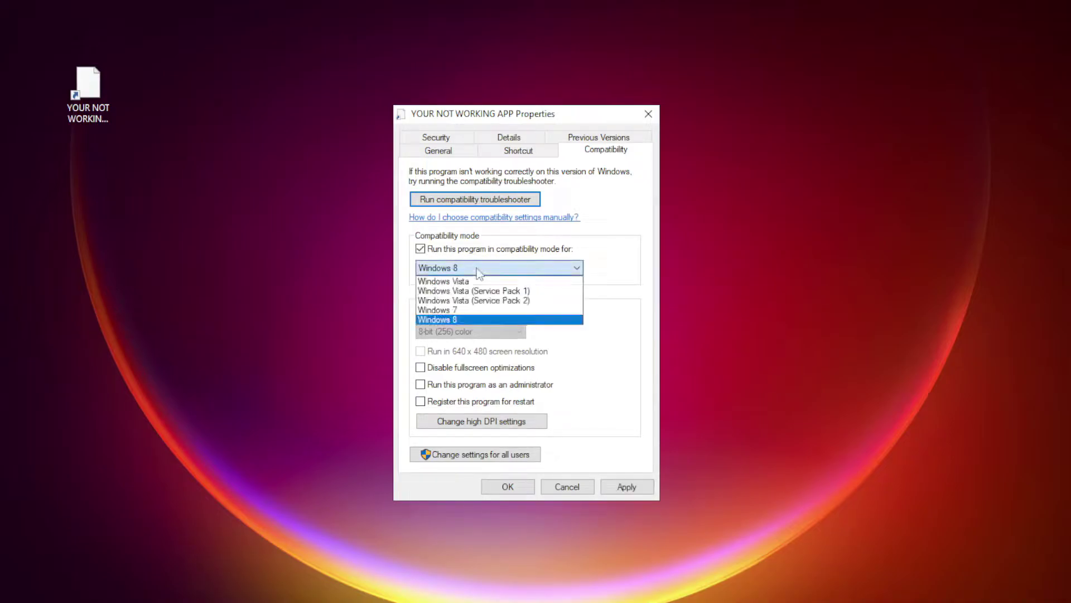
click(468, 318)
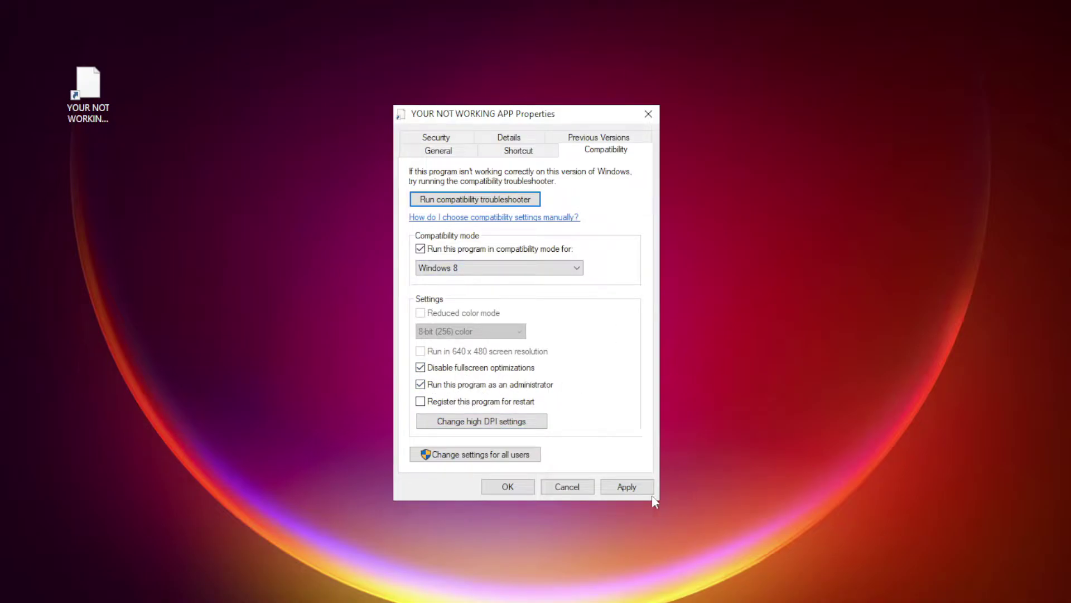
click(636, 493)
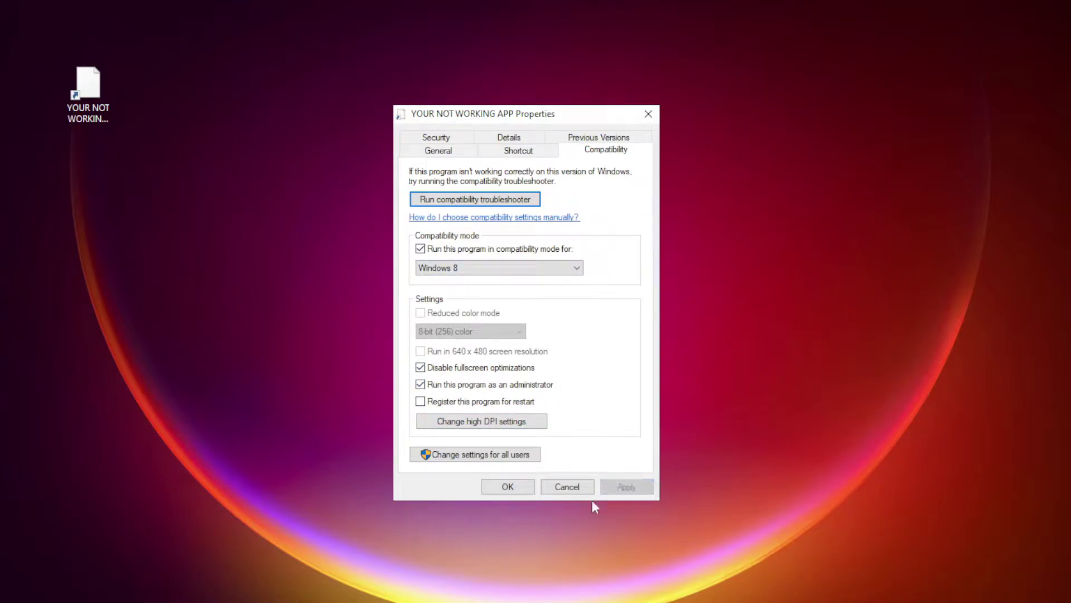
click(509, 489)
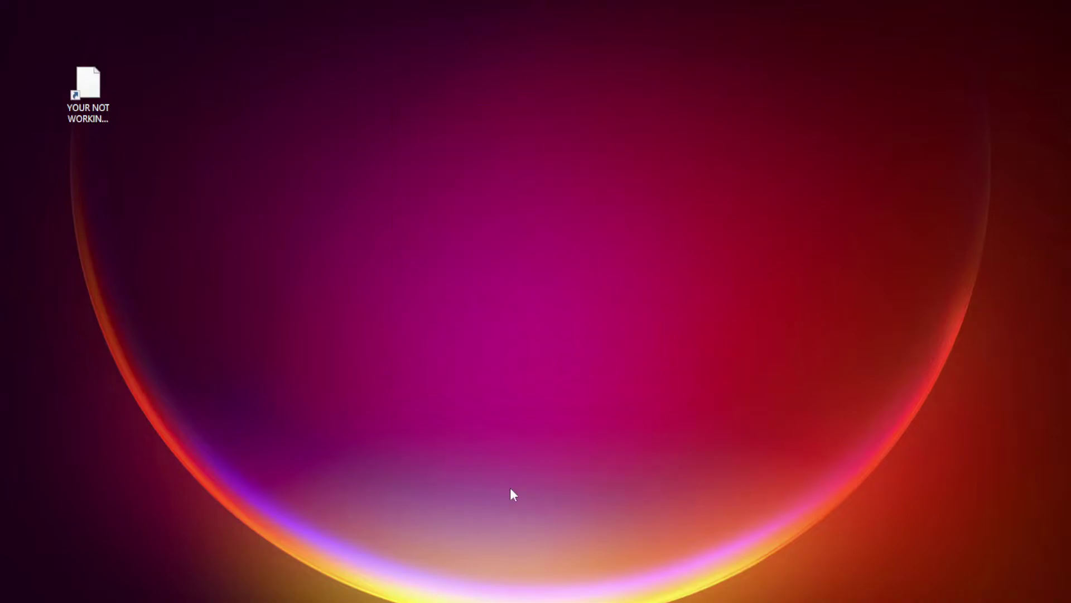
Launch Task Manager from the Start button's quick menu
click(81, 96)
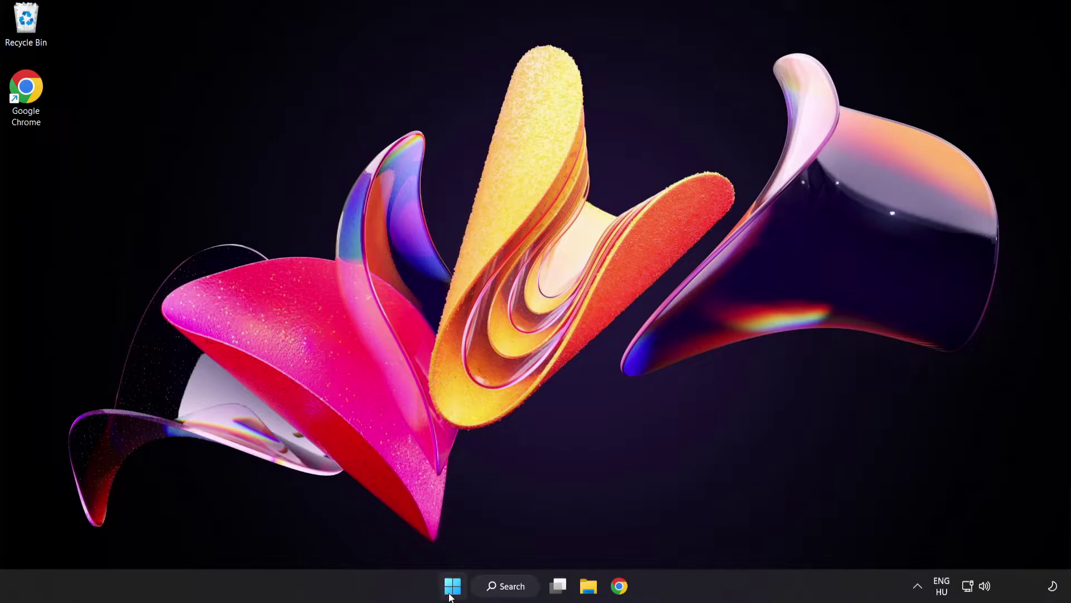
right_click(453, 585)
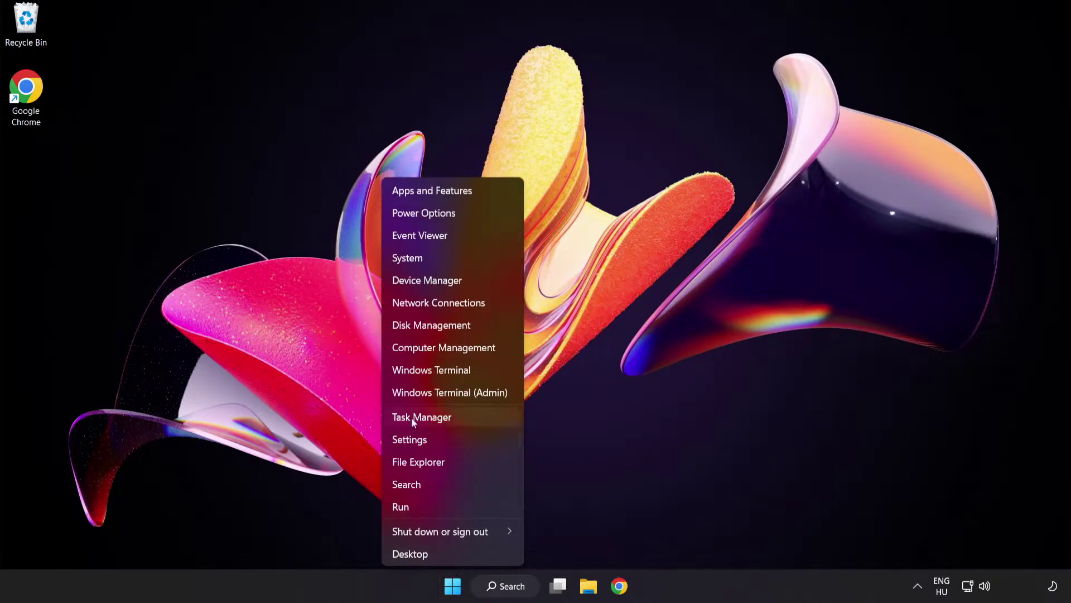
click(463, 418)
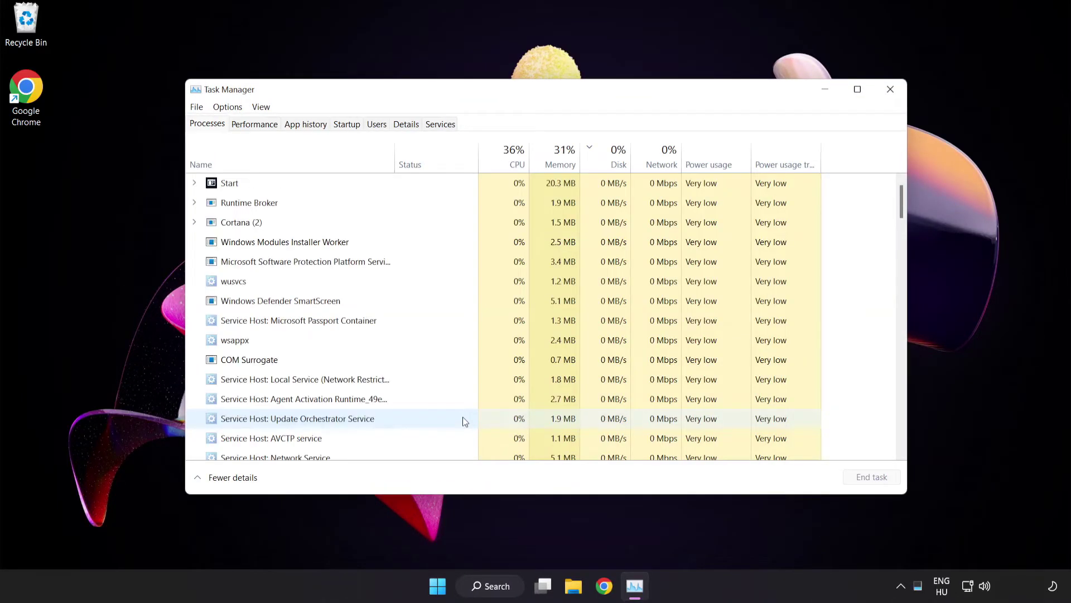
Disable Cortana, Phone Link, Terminal and Windows Security notification icon at startup, then close Task Manager
click(355, 130)
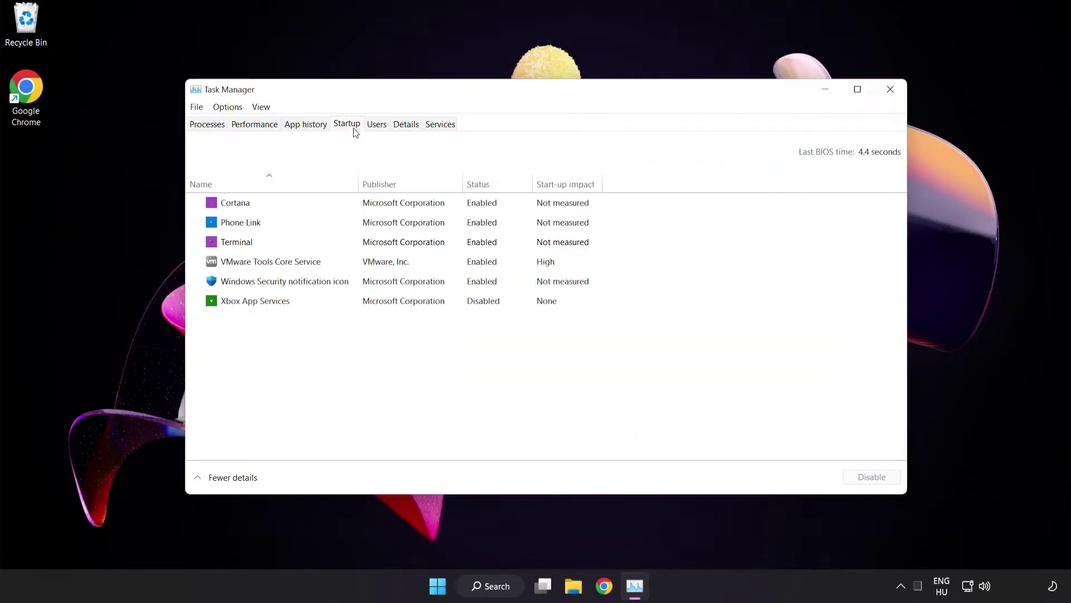
click(356, 208)
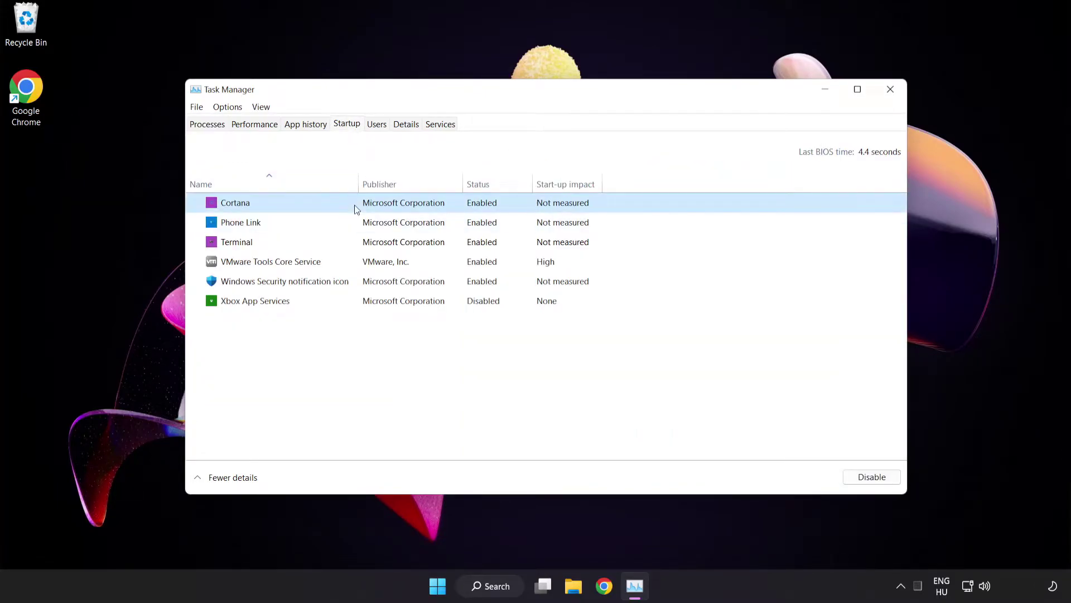
click(873, 478)
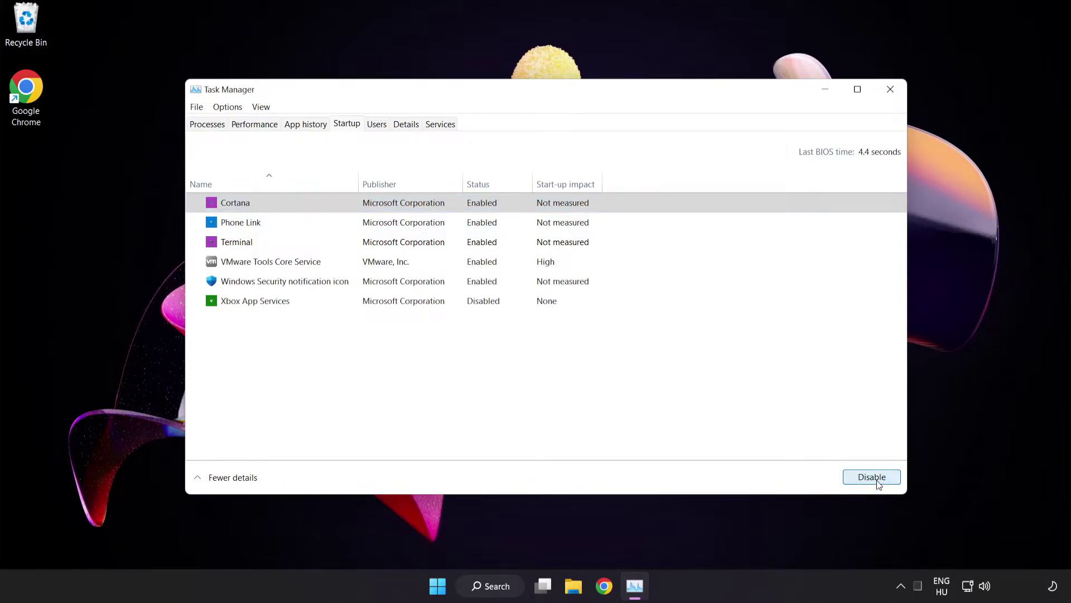
click(332, 222)
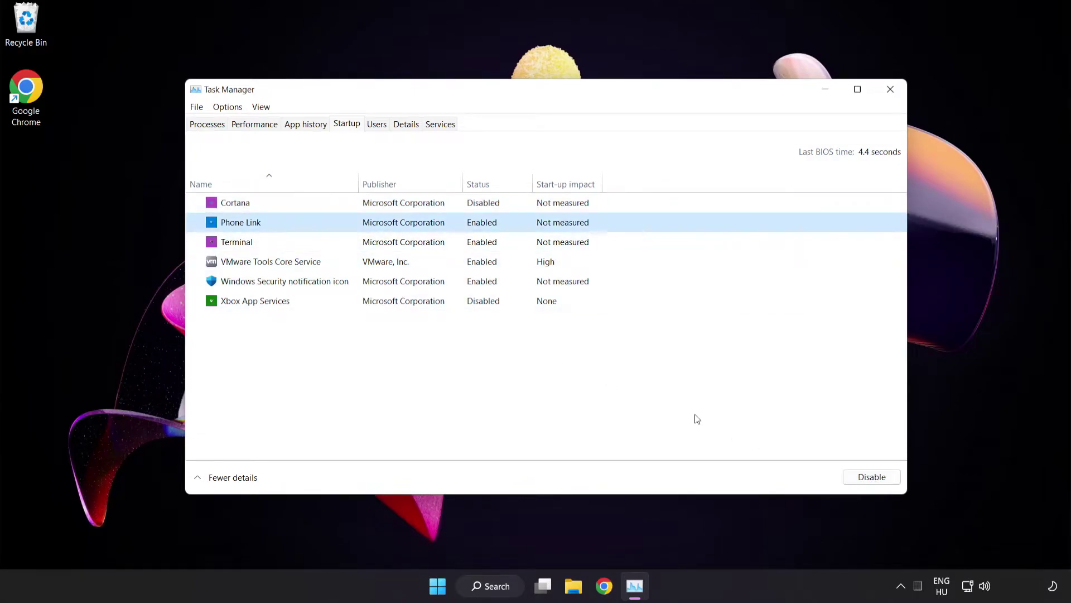
click(867, 484)
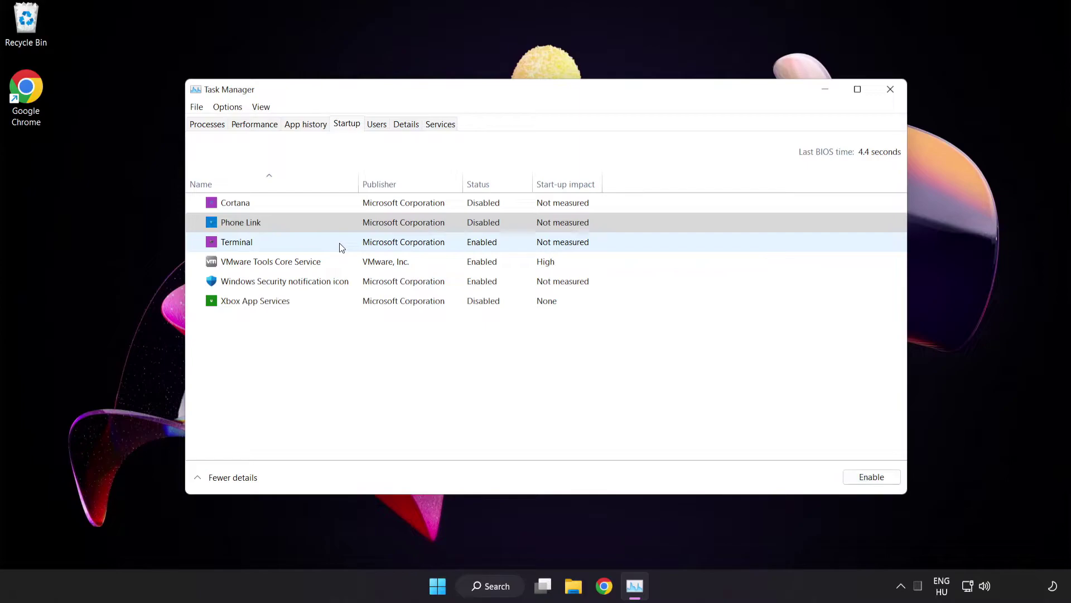
click(339, 242)
click(871, 477)
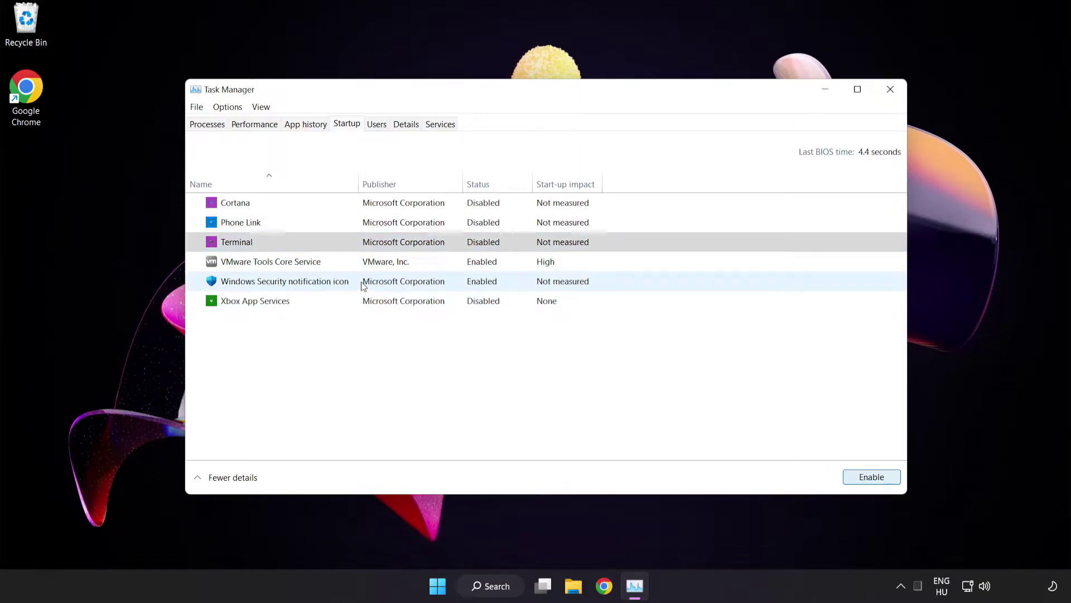
click(407, 281)
click(862, 478)
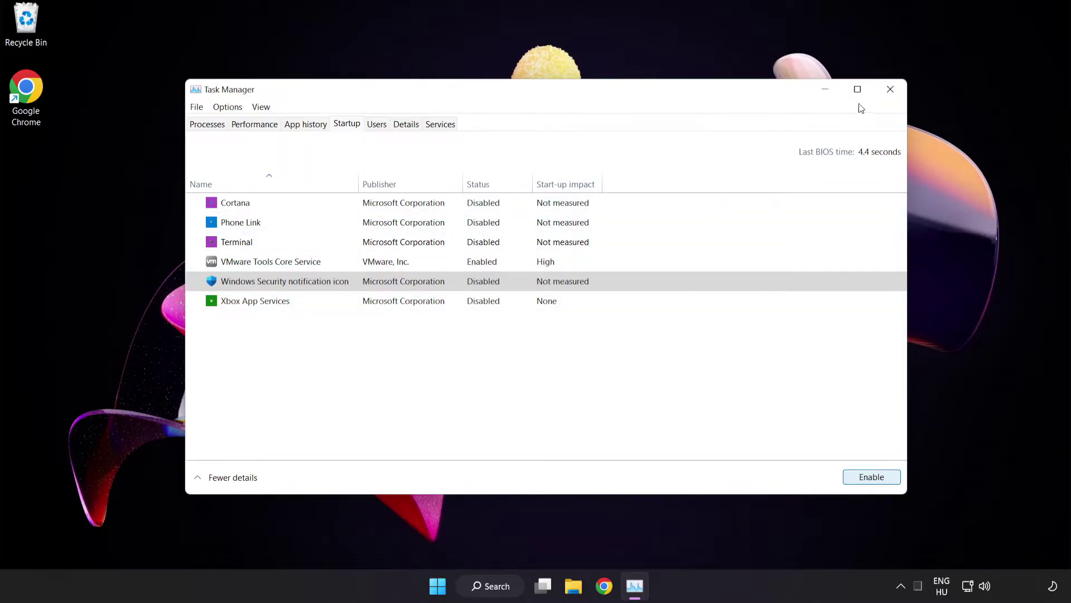
click(891, 91)
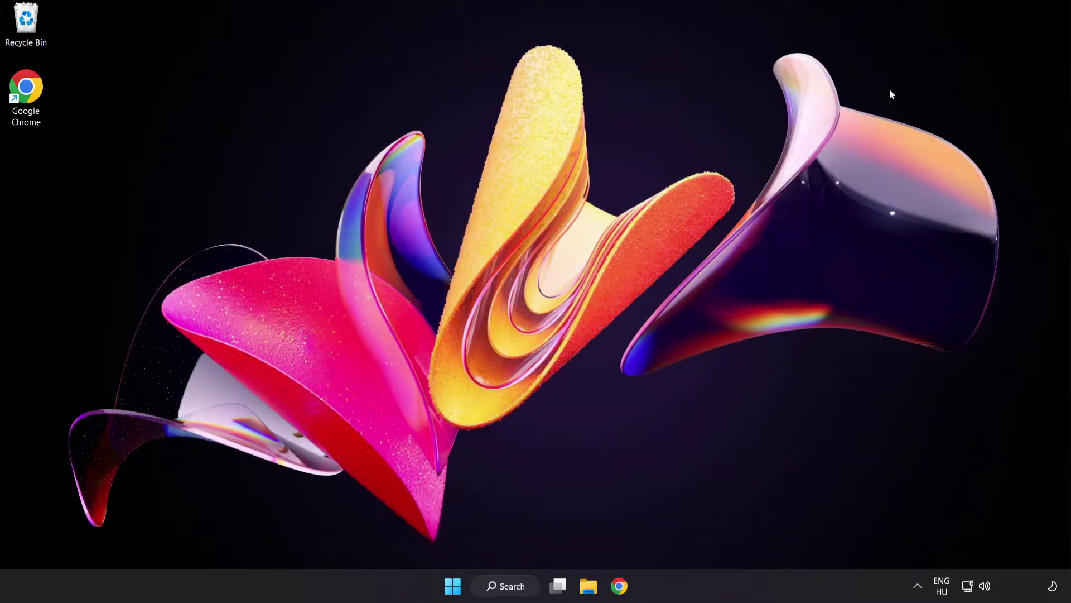
Restore Chrome and download the DirectX End-User Runtime Web Installer as dxwebsetup (1).exe
click(619, 586)
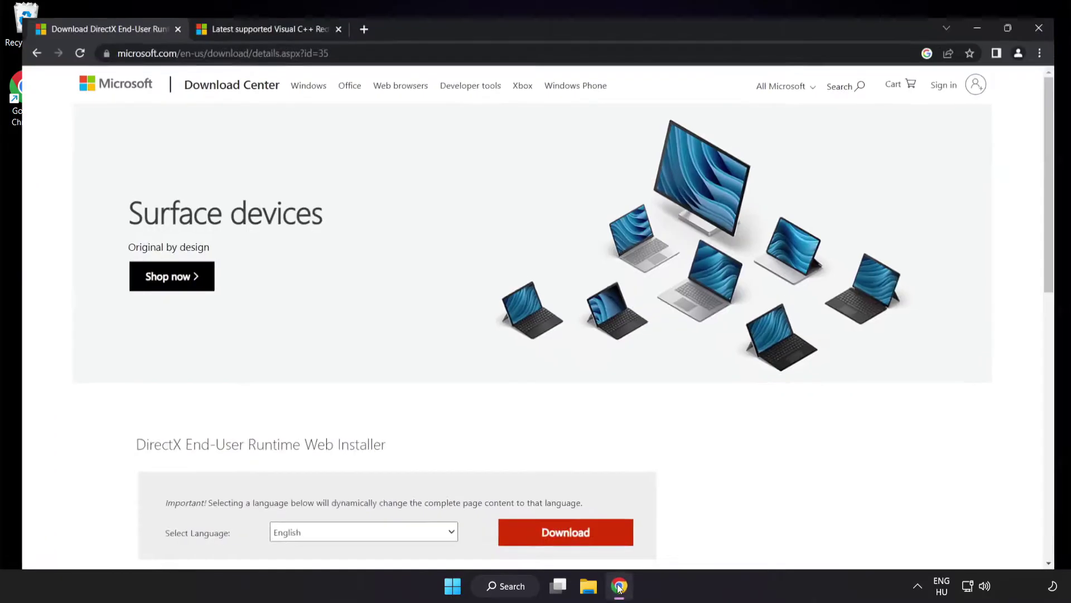
click(441, 36)
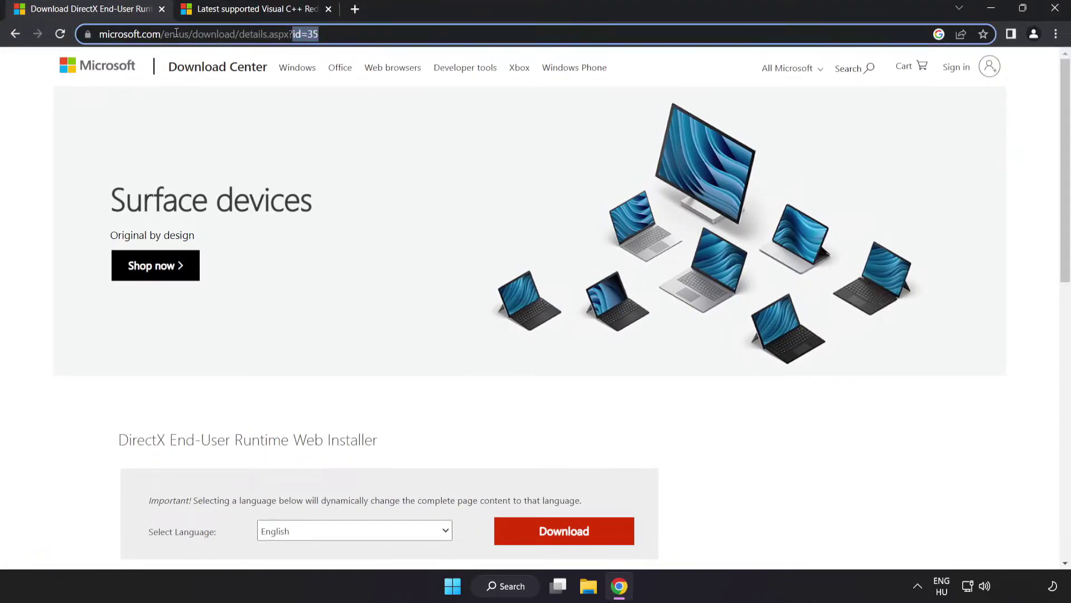
click(441, 37)
click(748, 449)
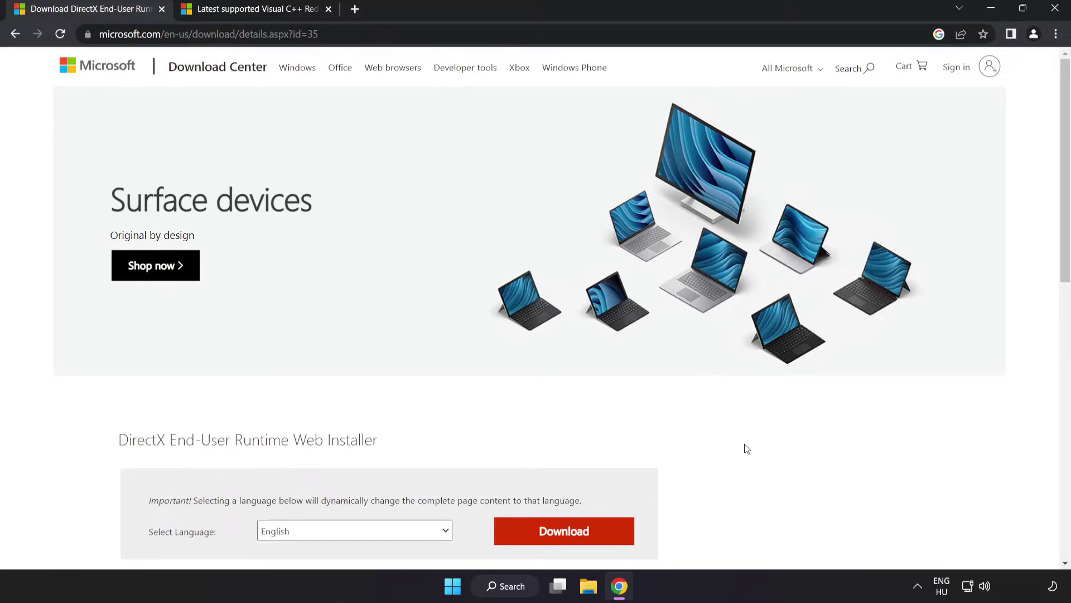
scroll(749, 450, down, 2)
click(581, 400)
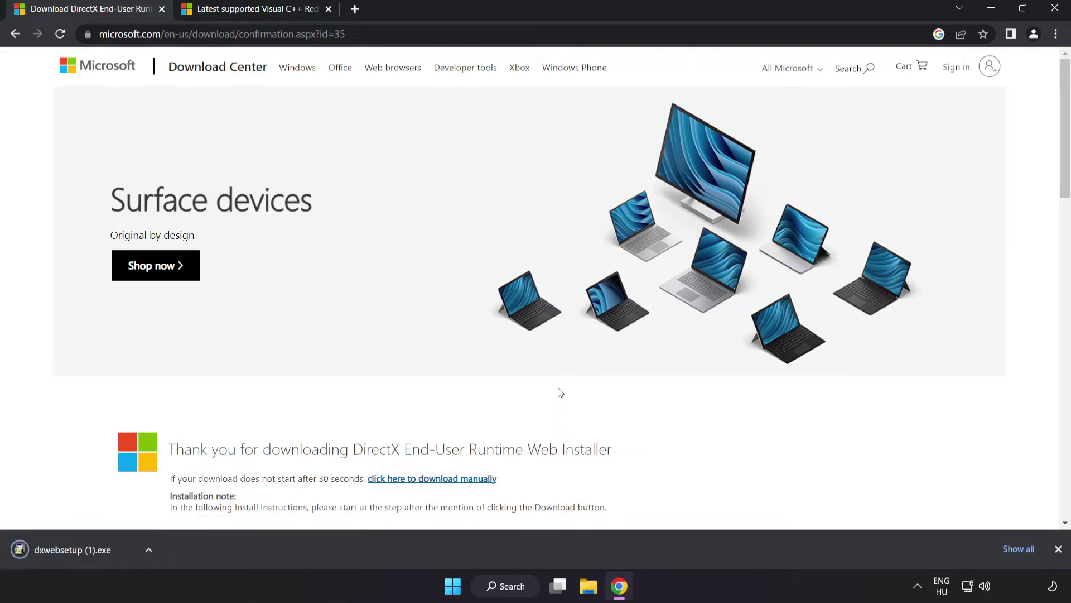
Run dxwebsetup and accept the license; setup reports a newer DirectX is already installed, then close it
click(89, 551)
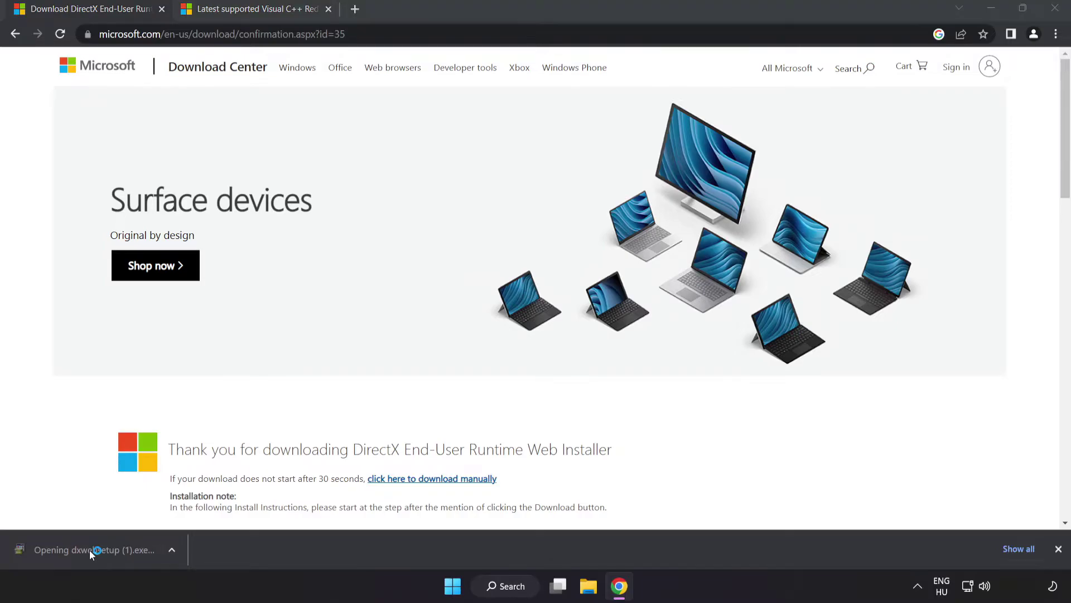
drag(162, 27, 490, 141)
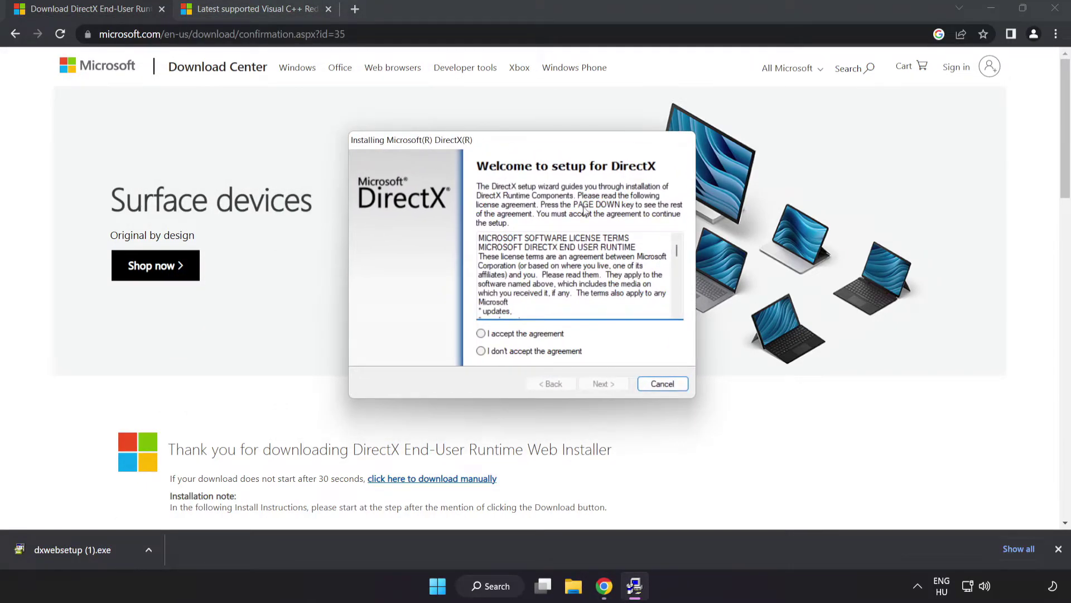
drag(674, 254, 684, 310)
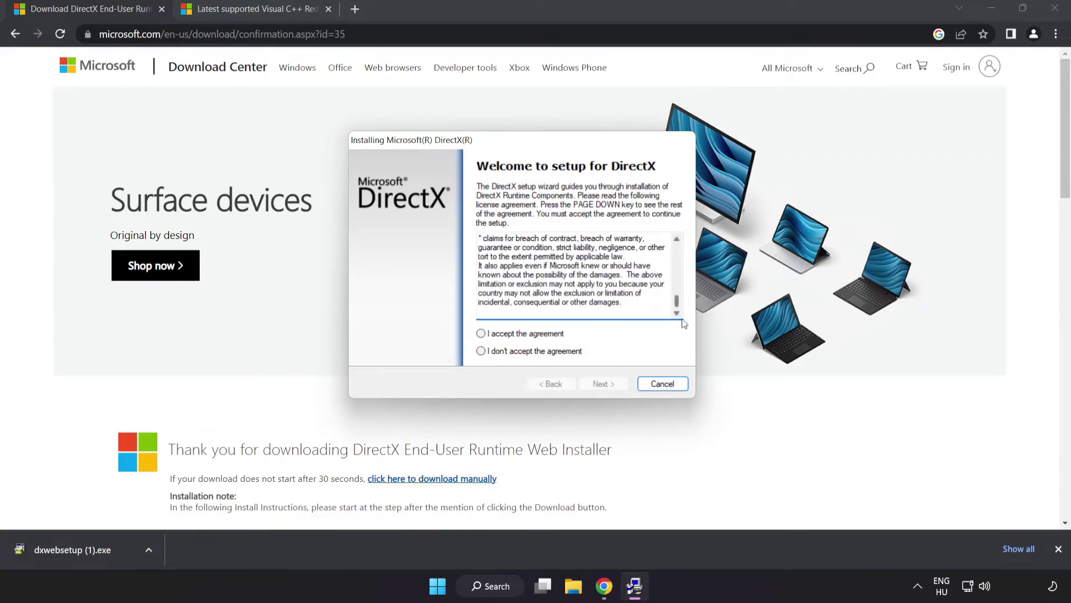
click(481, 334)
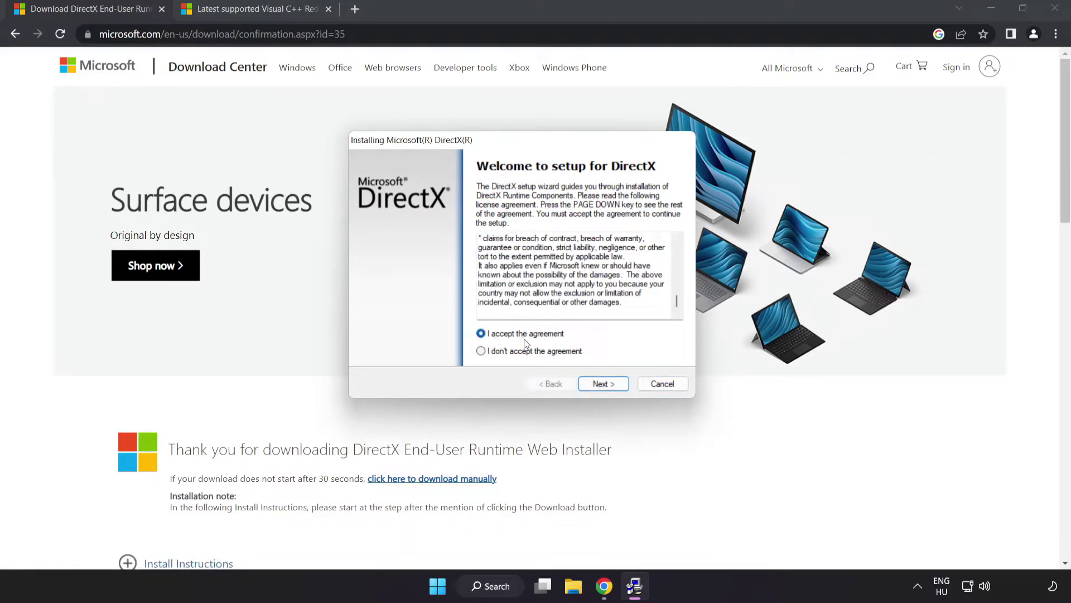
click(603, 385)
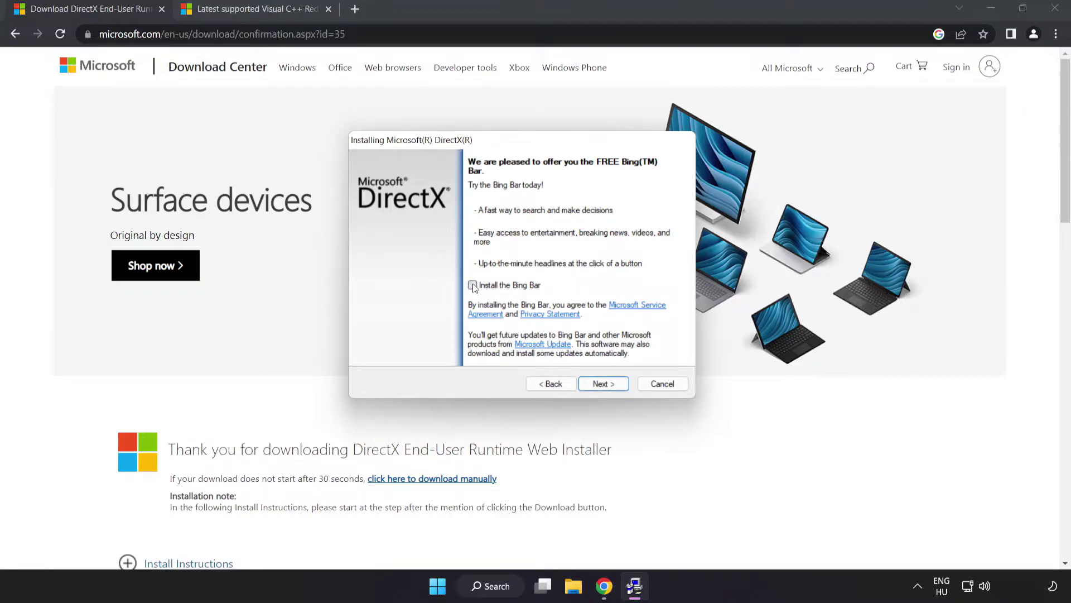
click(607, 384)
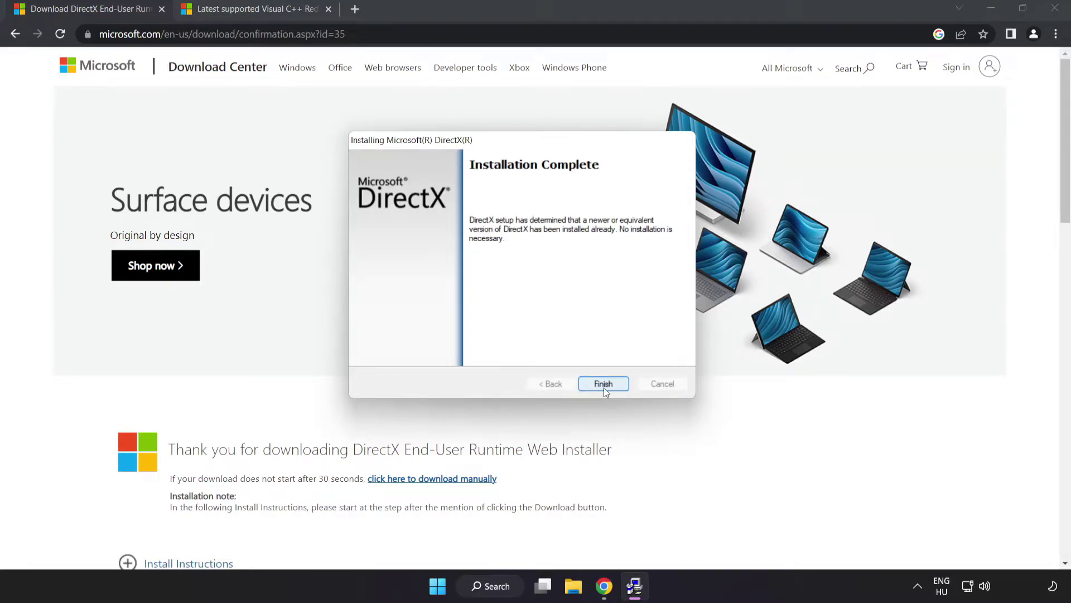
click(603, 385)
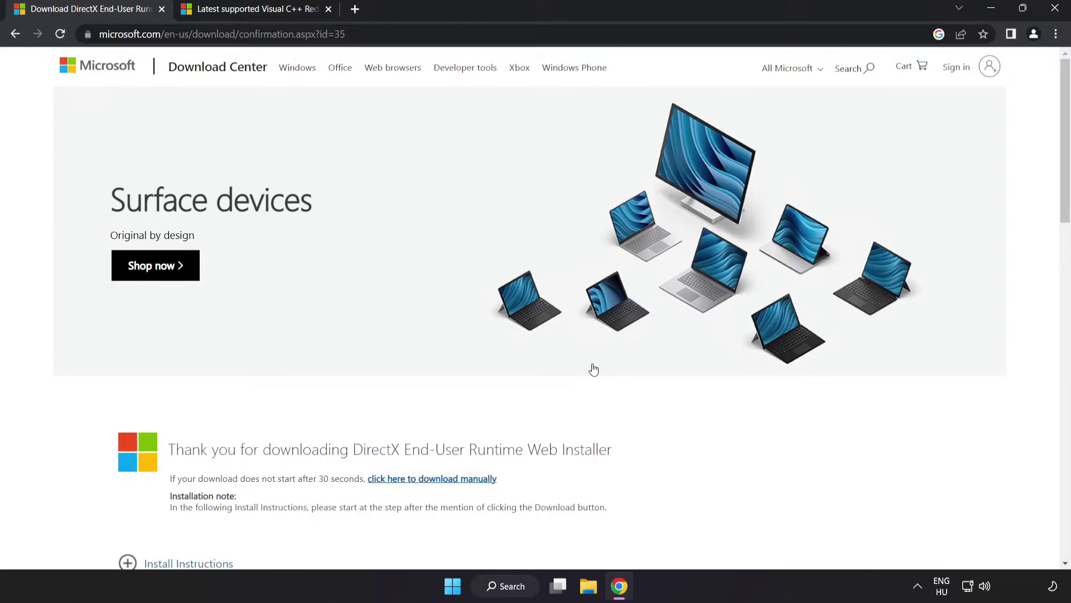
click(161, 10)
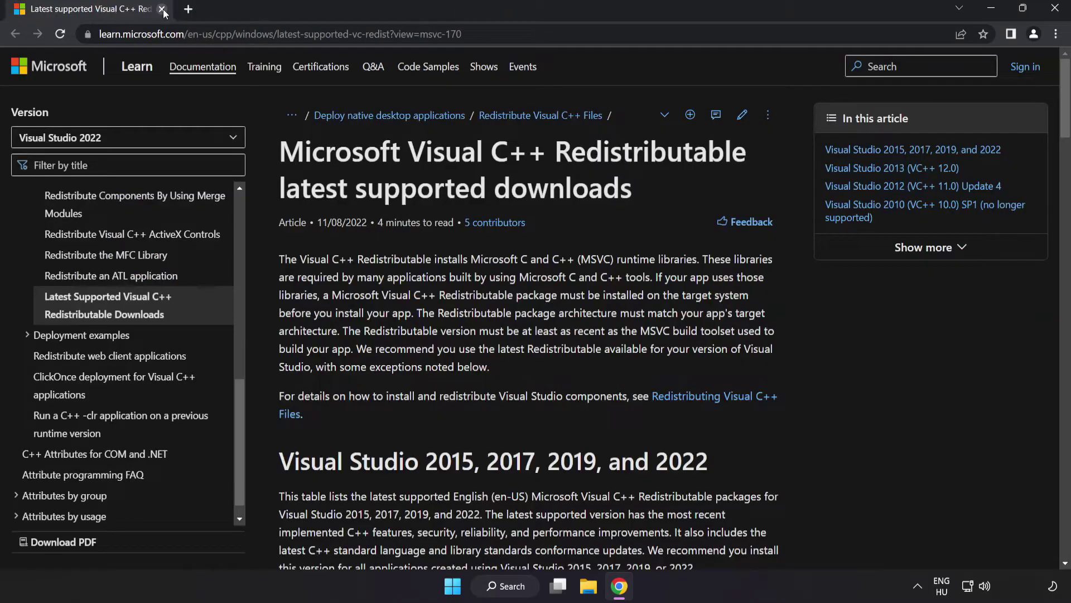
Download the ARM64, x86 and x64 Visual C++ 2015–2022 redistributables and launch the ARM64 installer
click(507, 34)
drag(429, 34, 532, 36)
click(720, 139)
drag(1066, 104, 1057, 156)
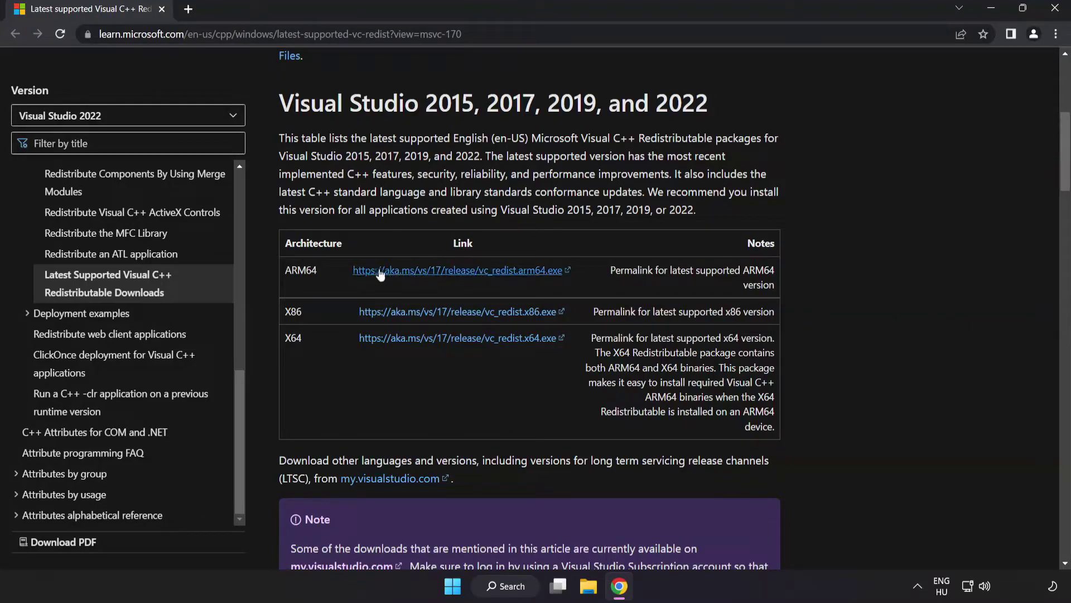
click(444, 277)
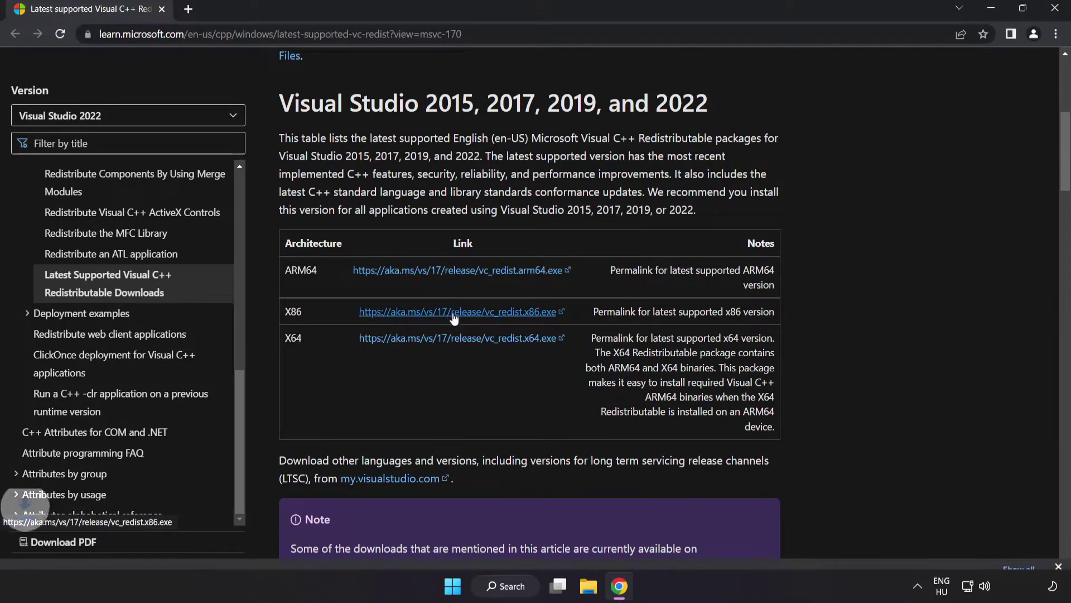
click(456, 314)
click(460, 340)
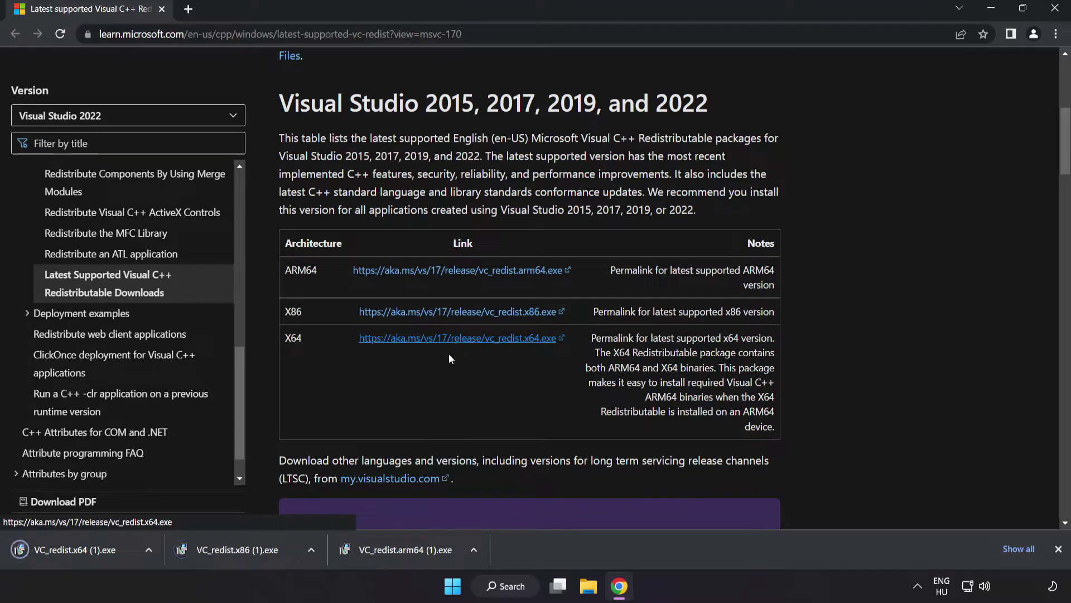
click(403, 550)
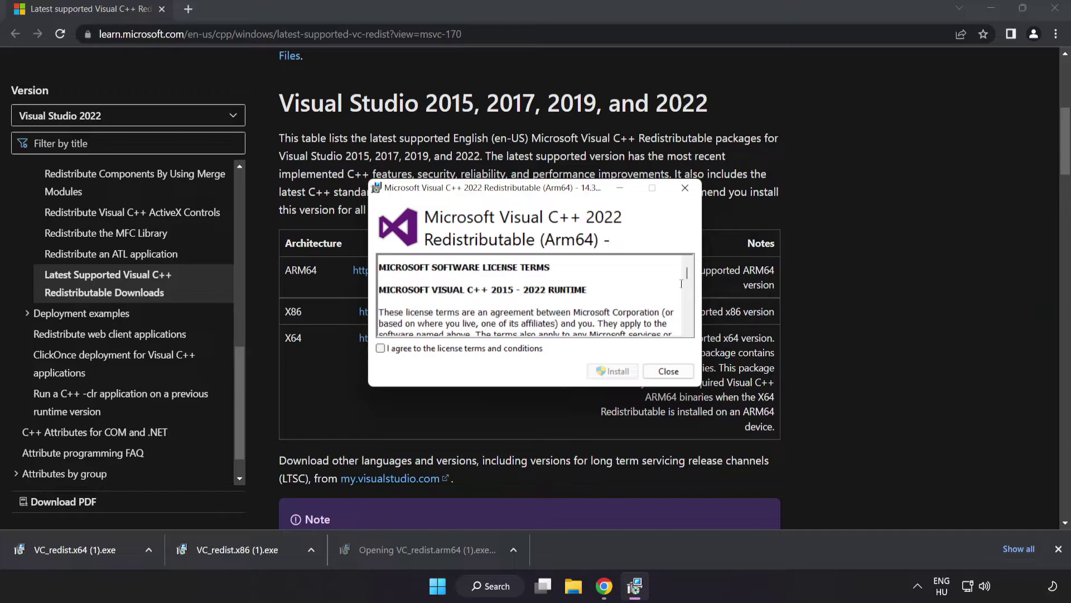
Accept the license and try installing the ARM64 redistributable, dismissing its unsupported failure
drag(688, 273, 686, 327)
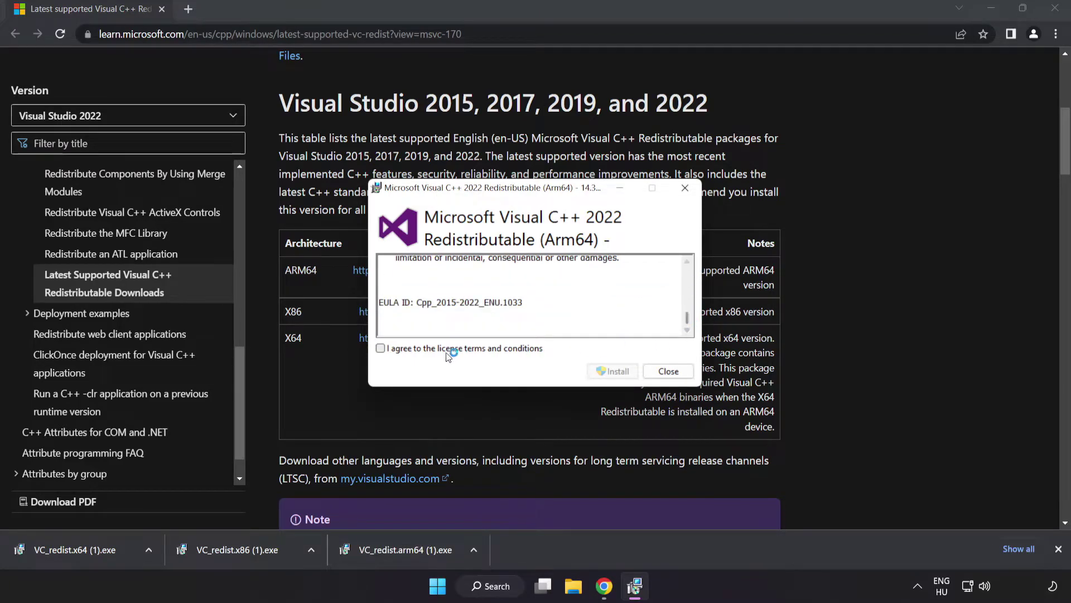
click(381, 349)
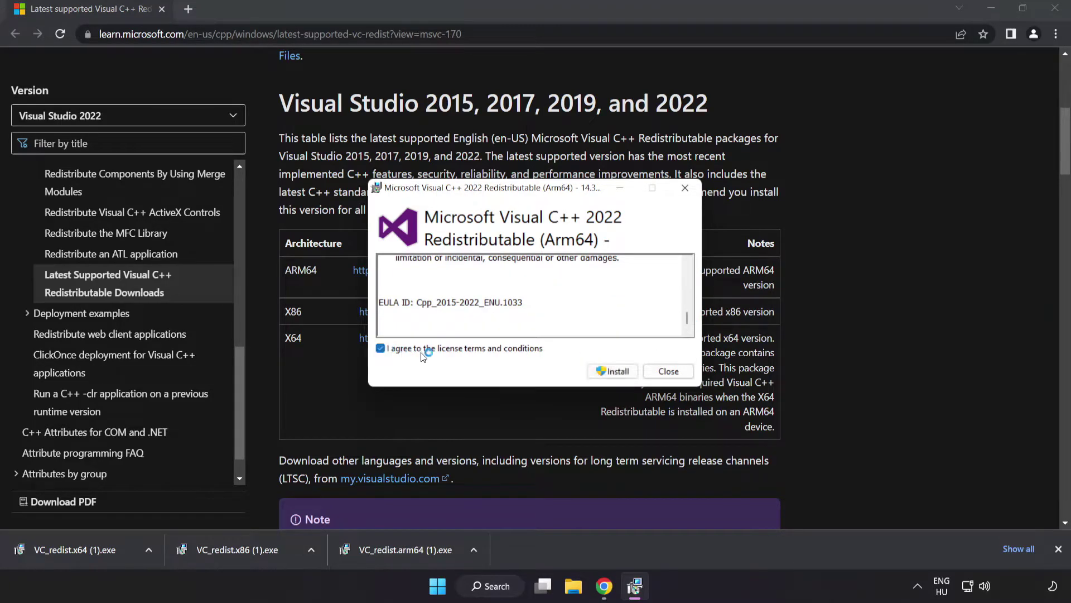
click(612, 374)
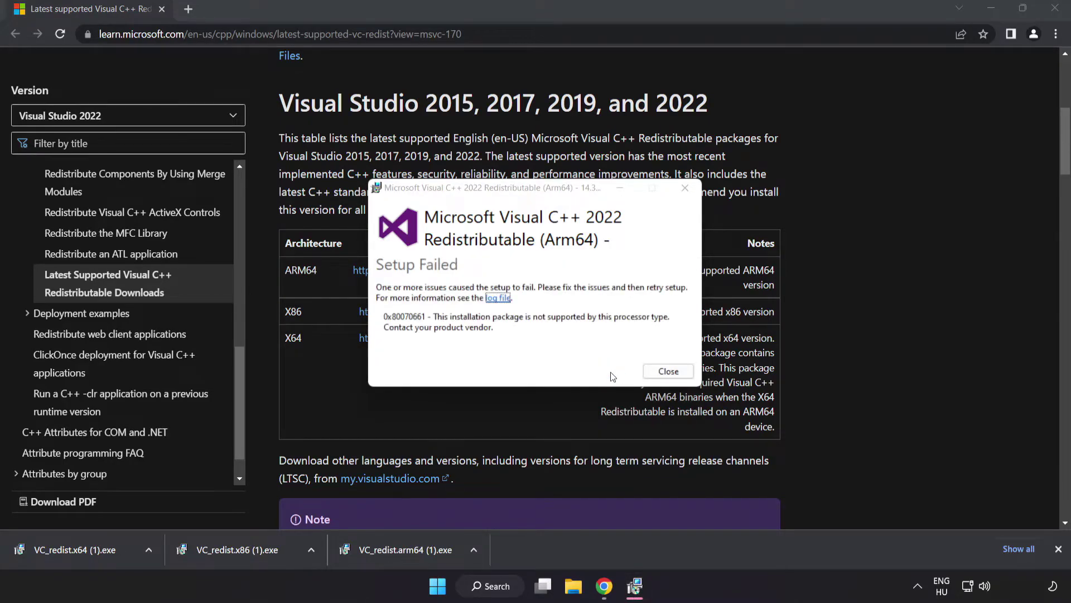
click(667, 372)
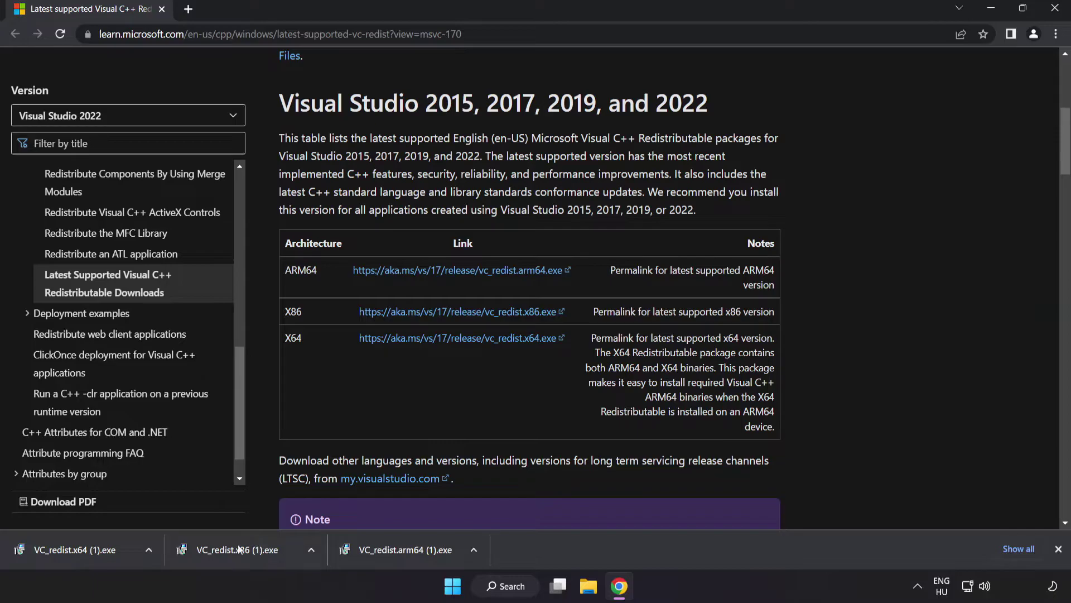
Install the x86 redistributable 14.34.31931 successfully, then run the x64 installer and dismiss its failure
click(241, 551)
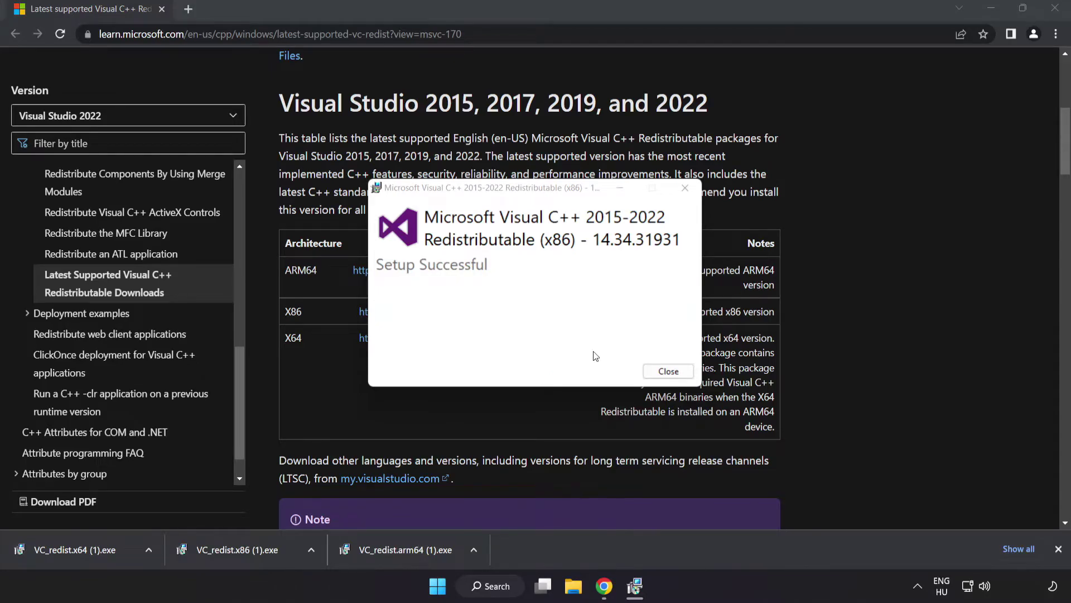
click(668, 371)
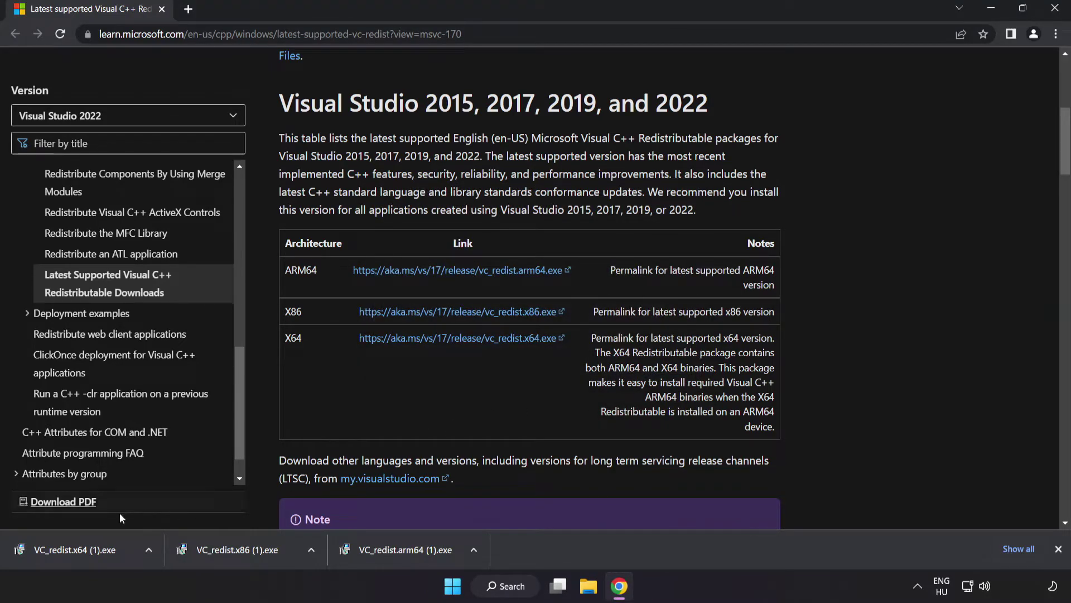
click(96, 547)
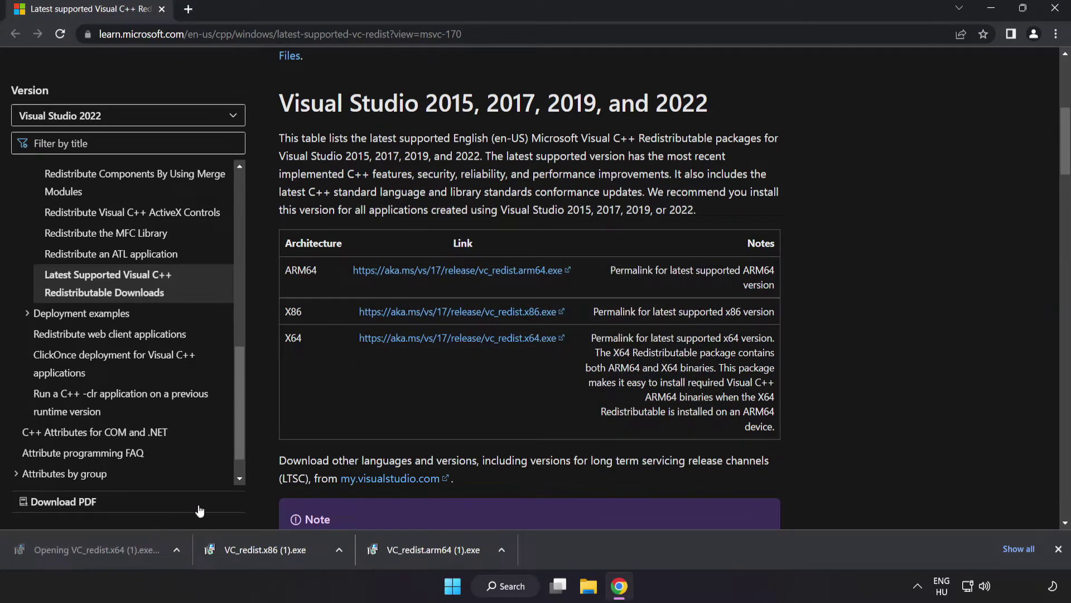
click(669, 371)
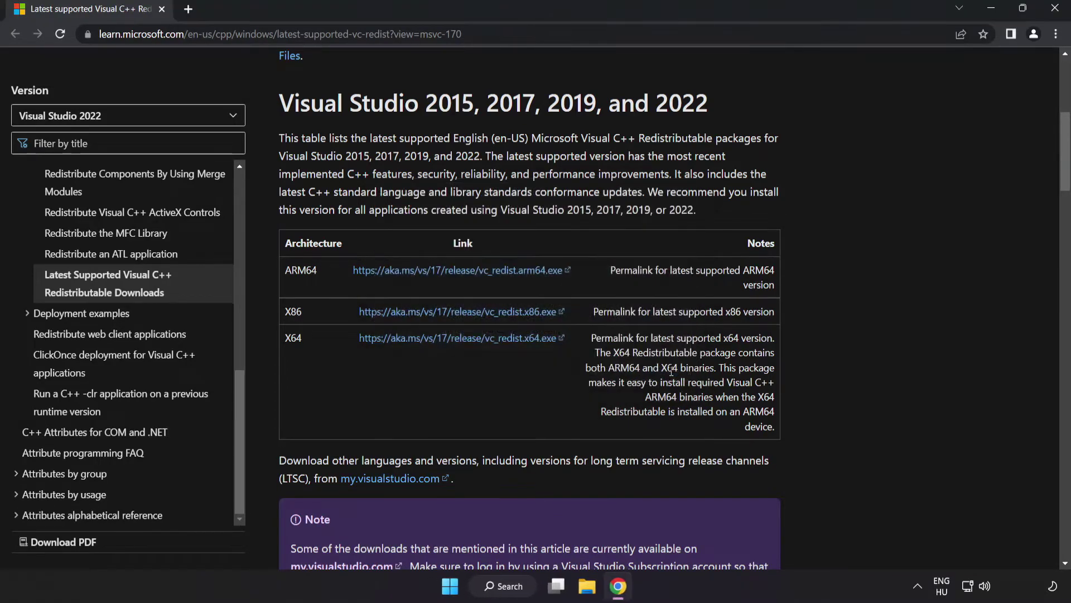